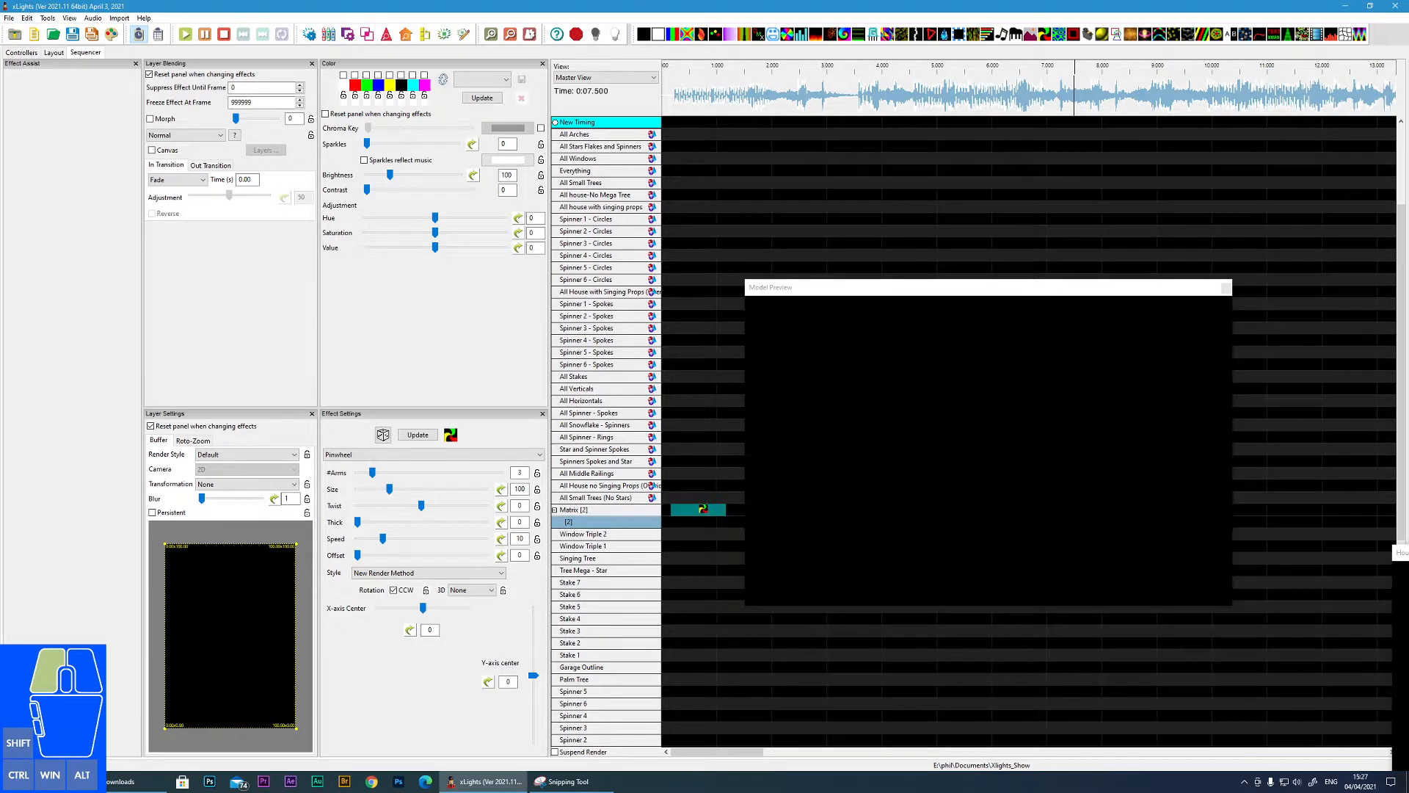
Step: Extend the Pinwheel effect on the Matrix row to end at about 2 seconds, moving the model preview clear of it
left_click(701, 509)
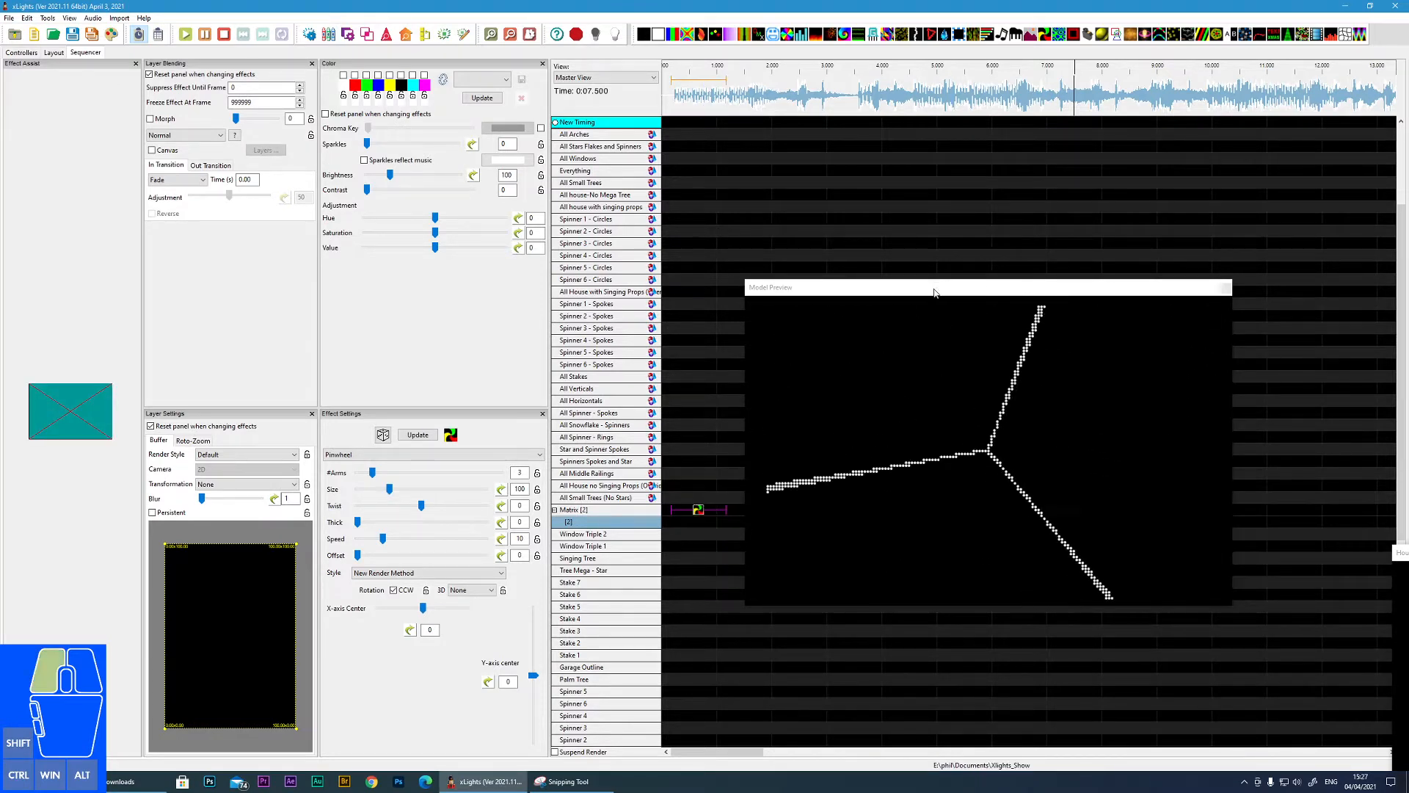
left_click_drag(934, 288, 1047, 237)
left_click_drag(726, 509, 773, 507)
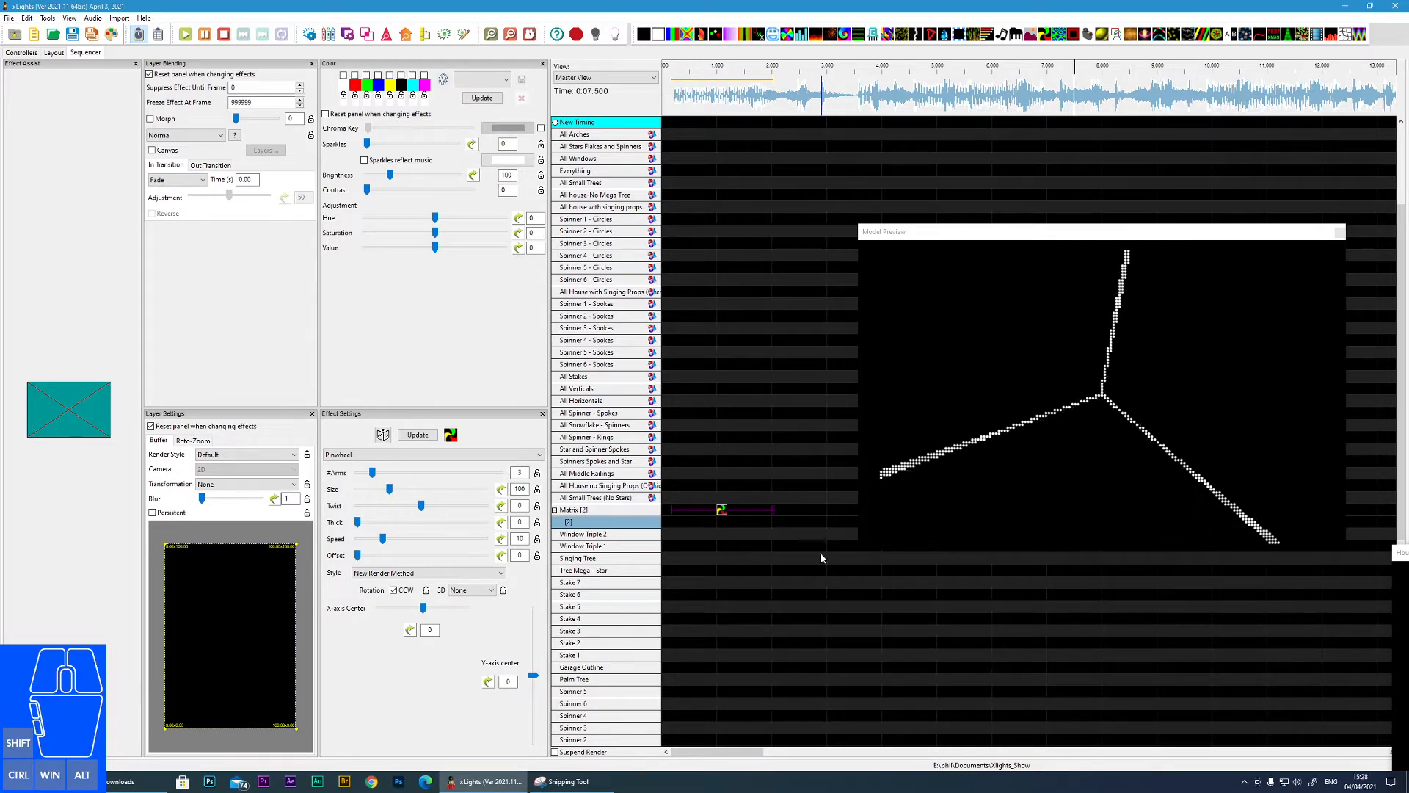
Step: Enable the red, green and blue palette colours, and replace the blue with a green-to-red gradient colour curve
left_click(354, 75)
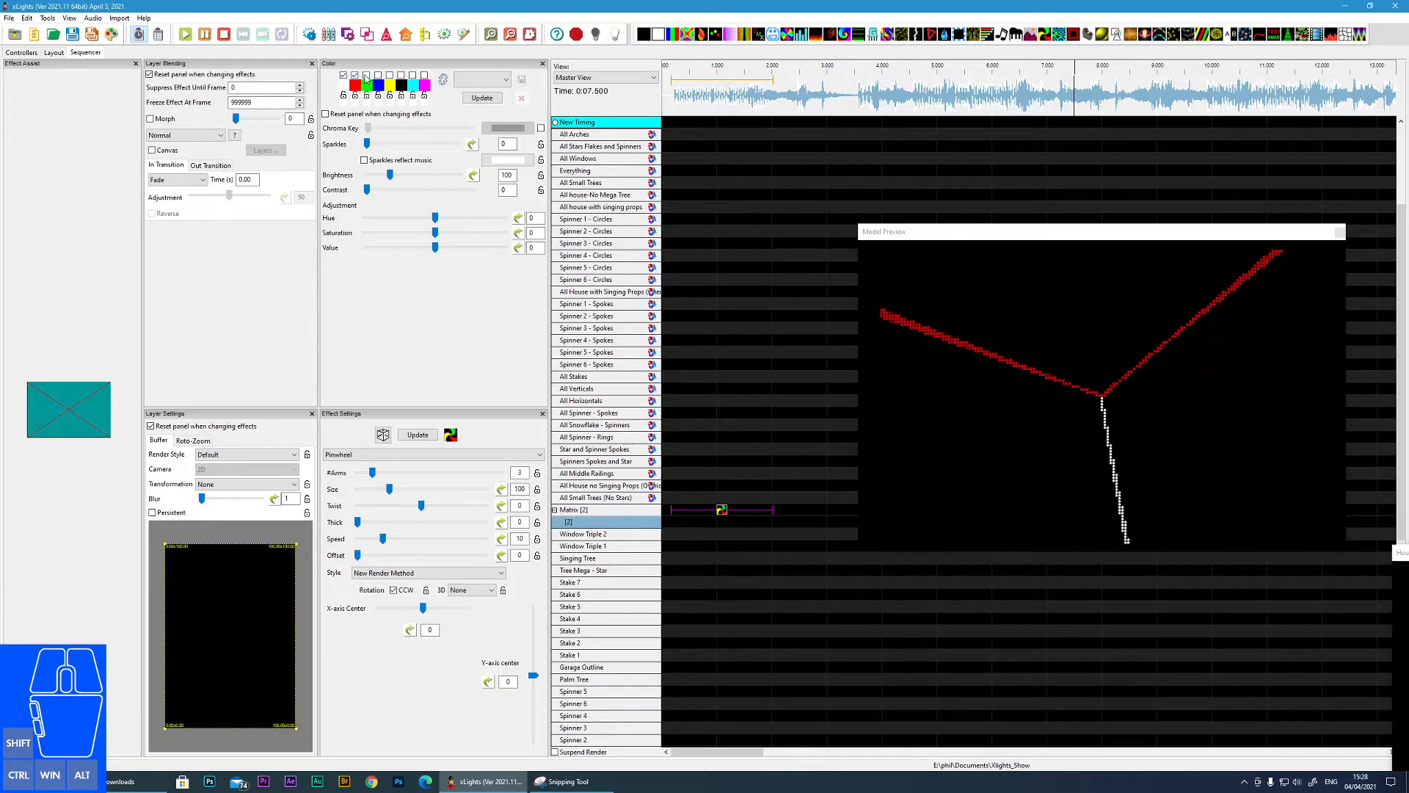
left_click(366, 75)
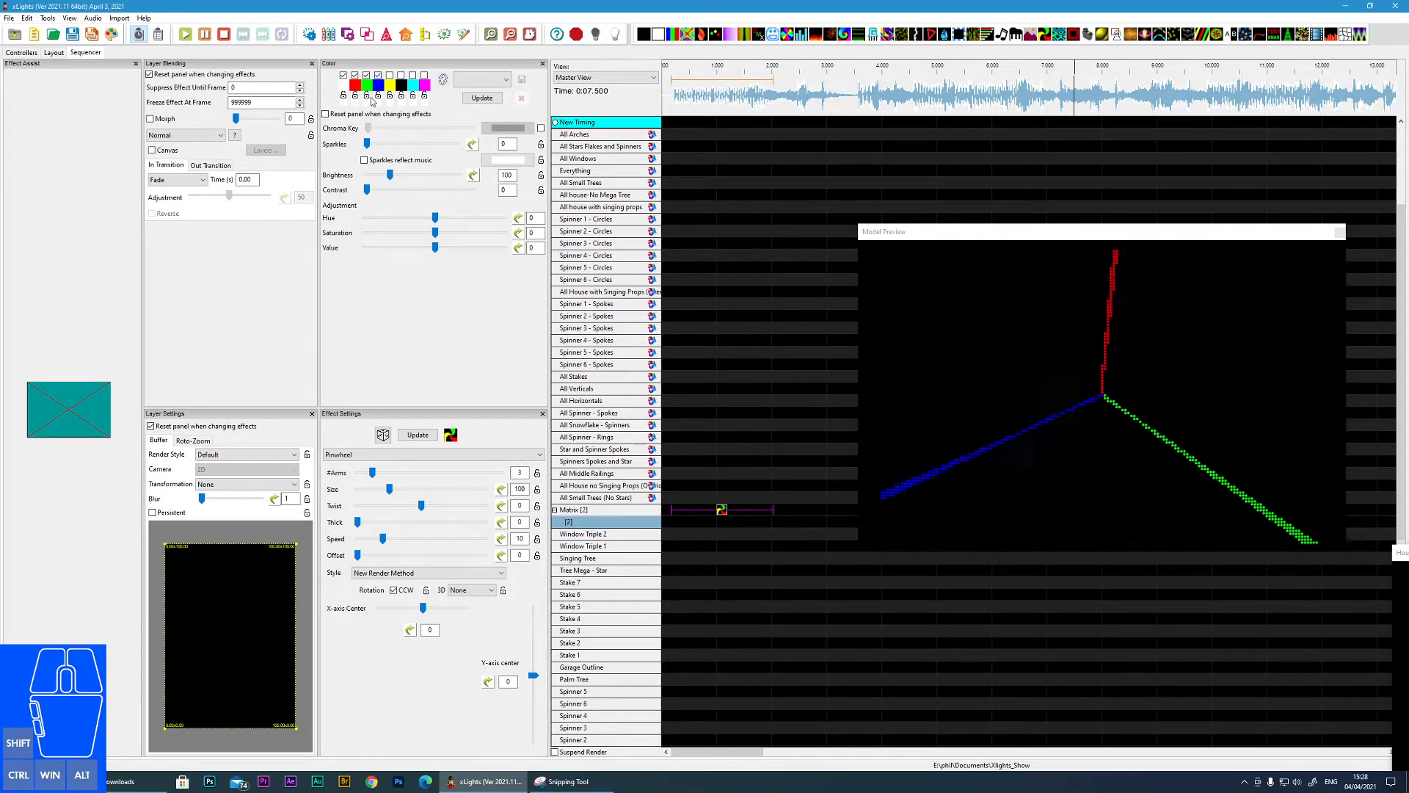
left_click(378, 92)
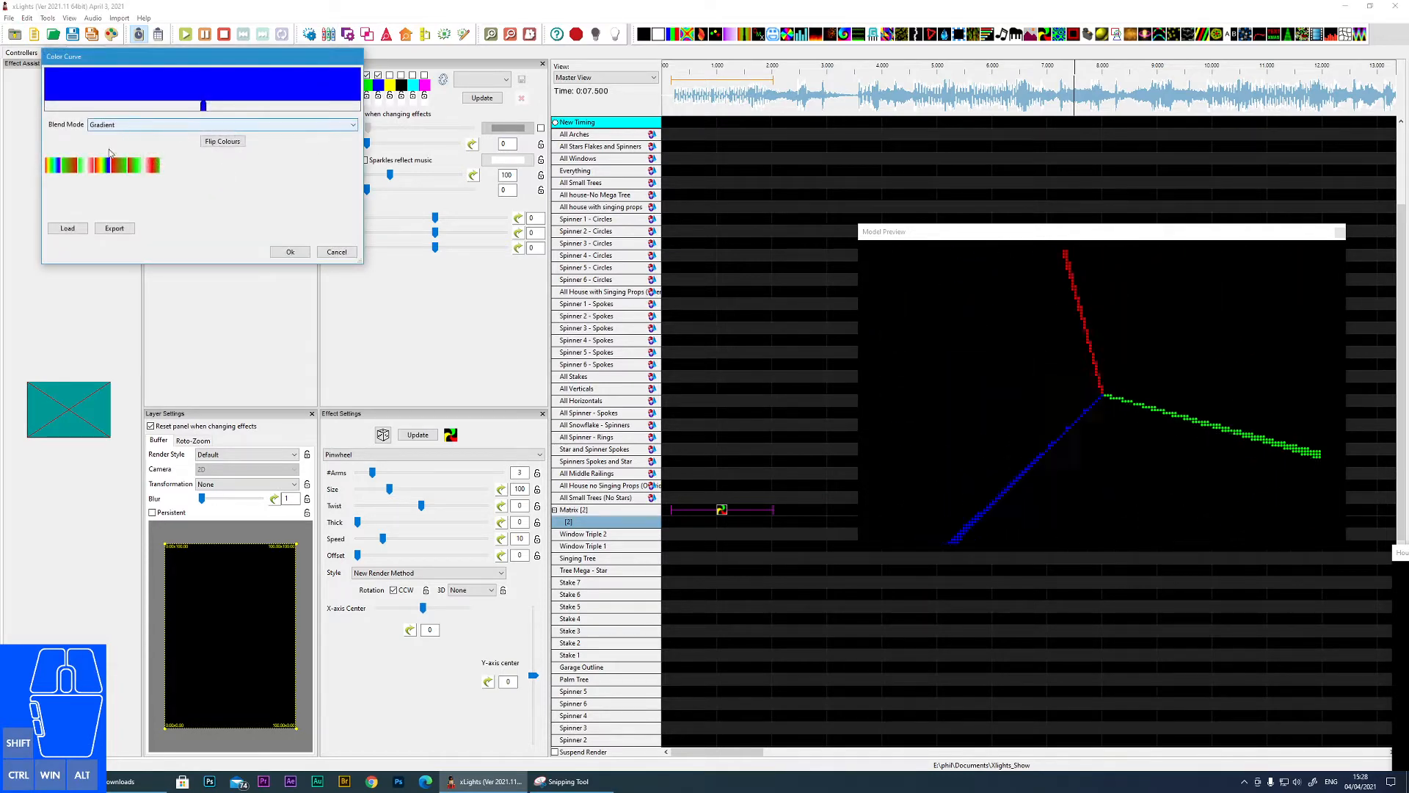
left_click(76, 166)
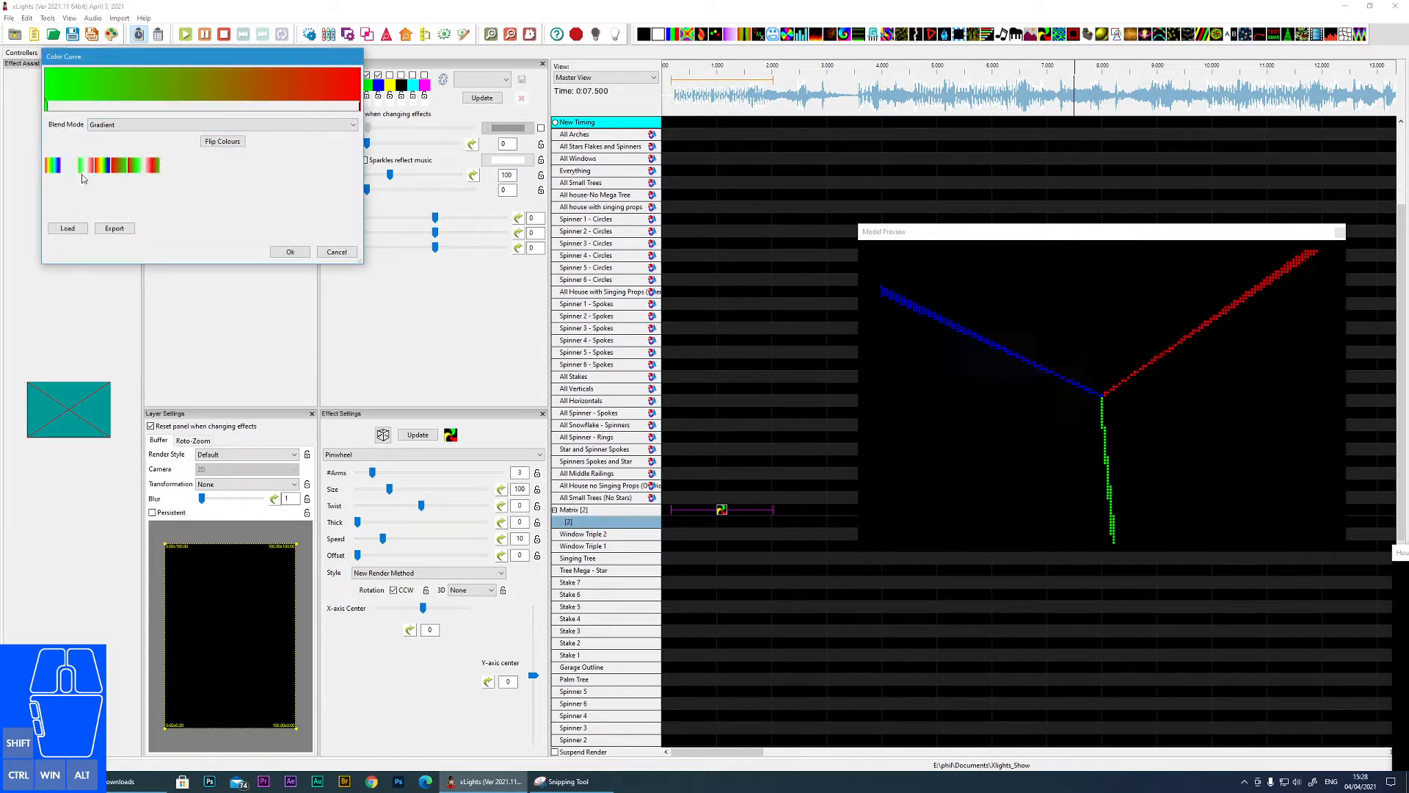
left_click(290, 251)
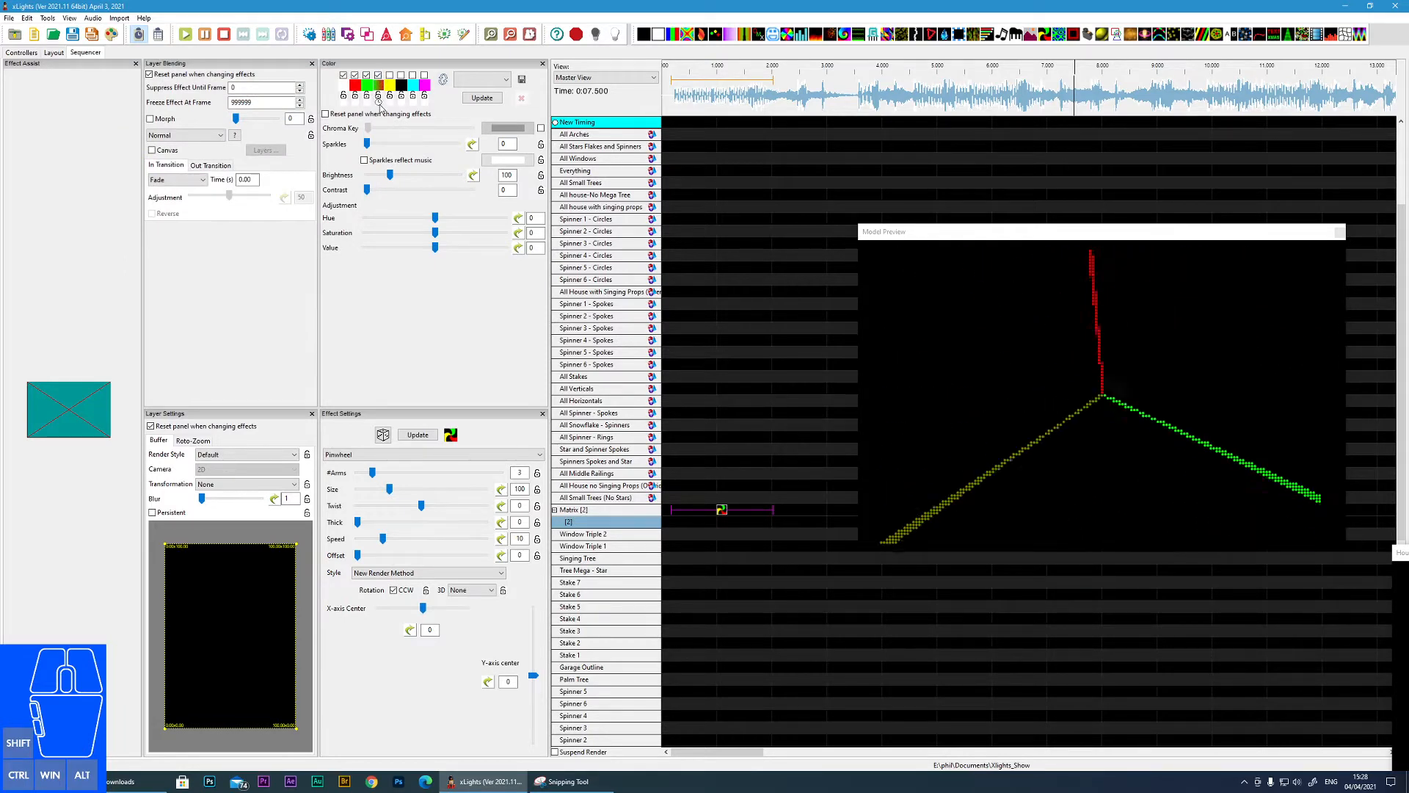
Step: Change the enabled palette colours to white, red, green, cyan and magenta, leaving the gradient colour off
left_click(366, 75)
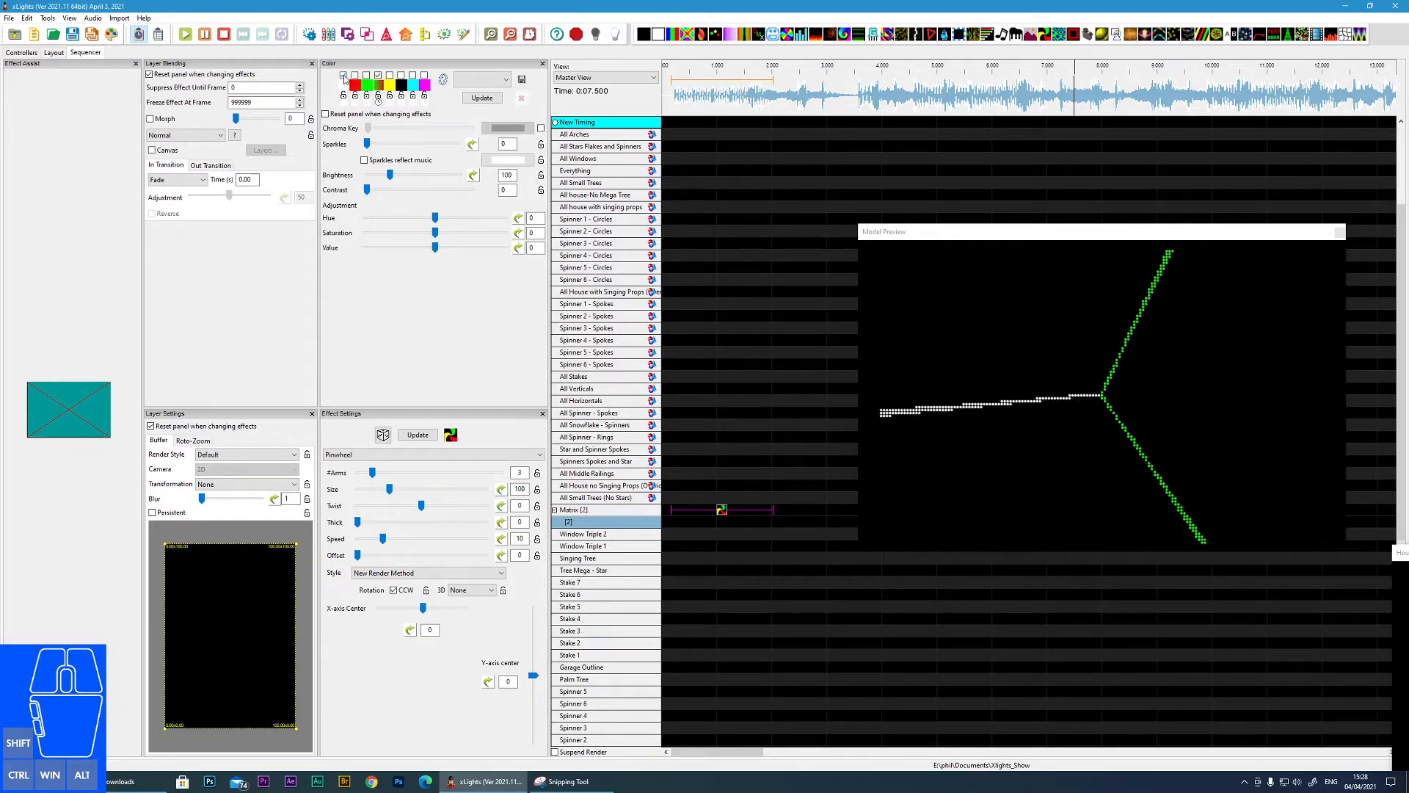
left_click(344, 76)
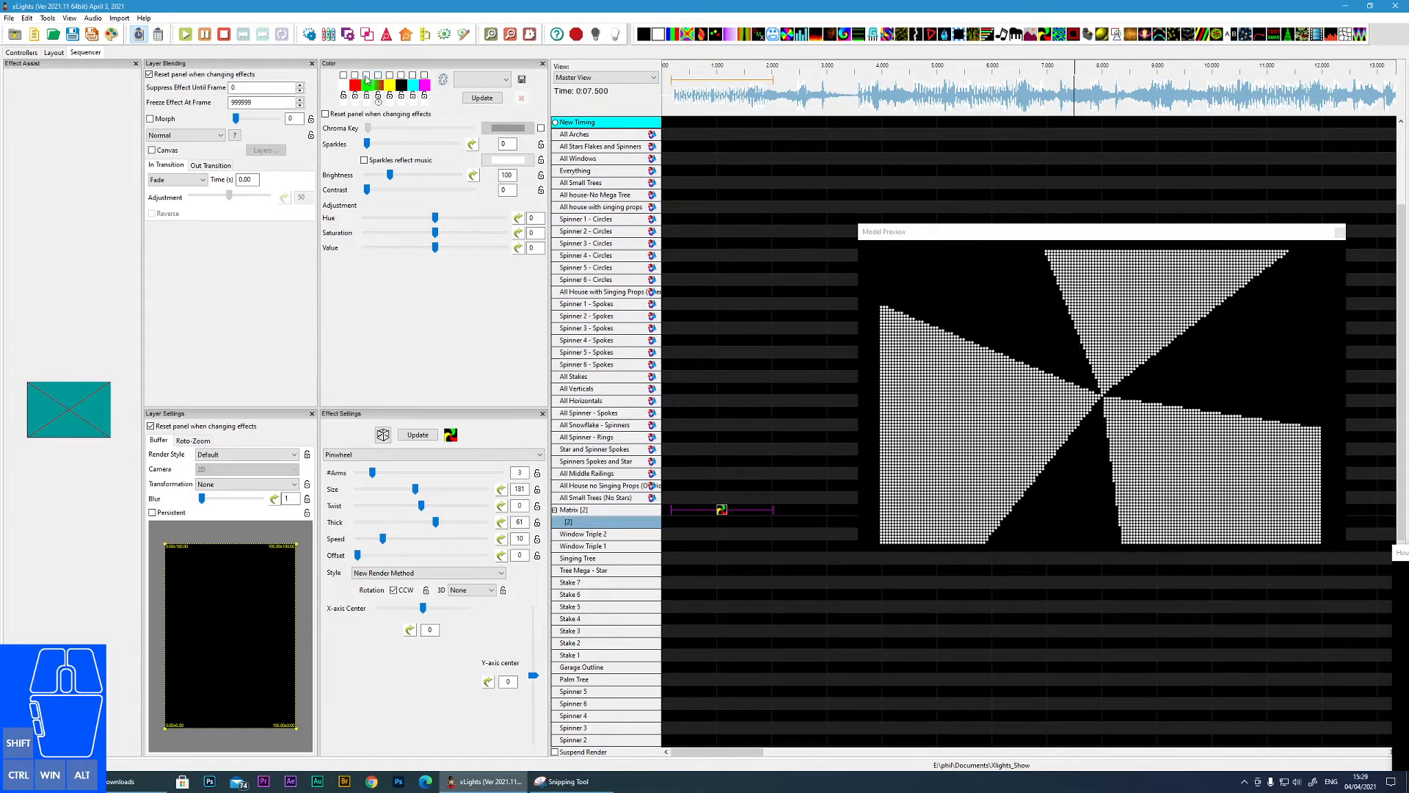
left_click(355, 75)
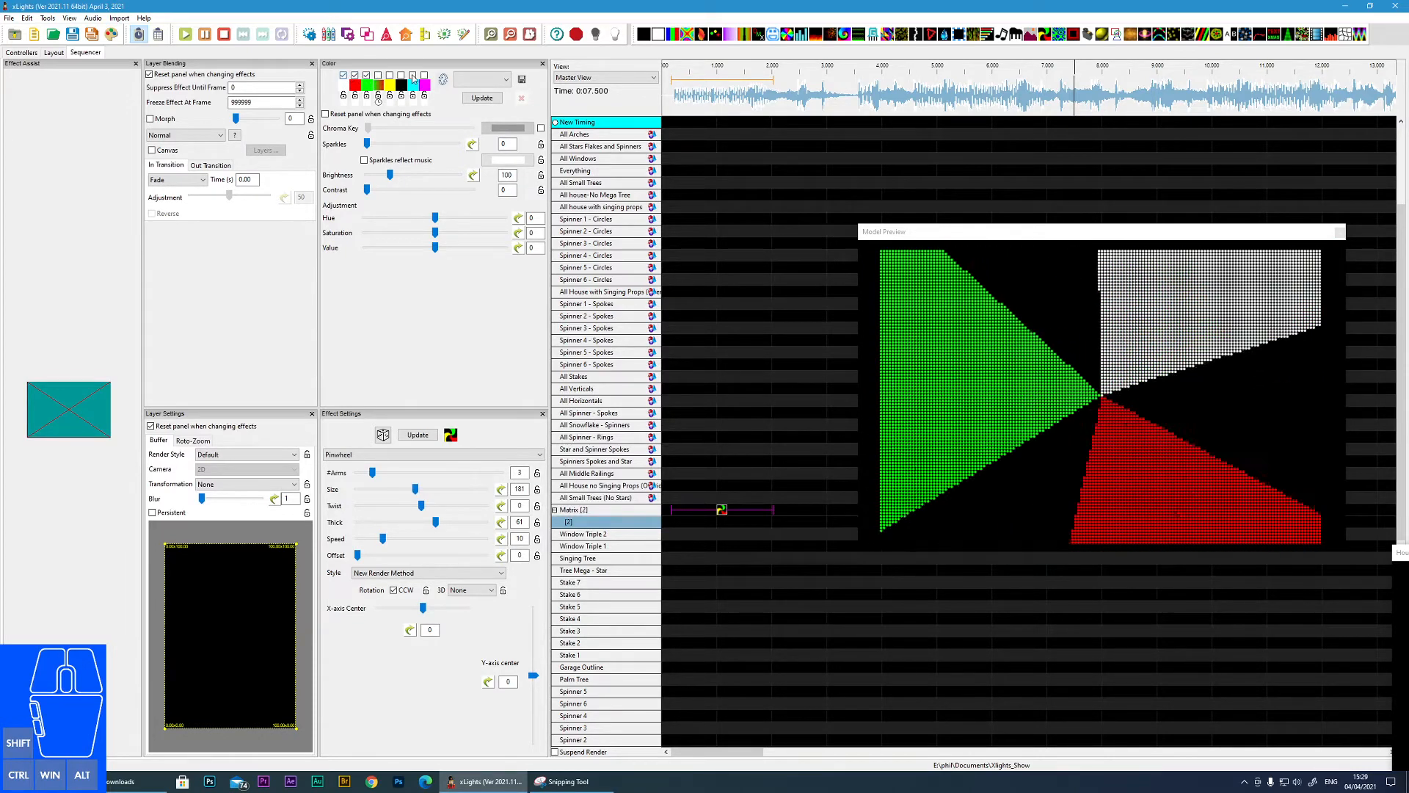
left_click(412, 74)
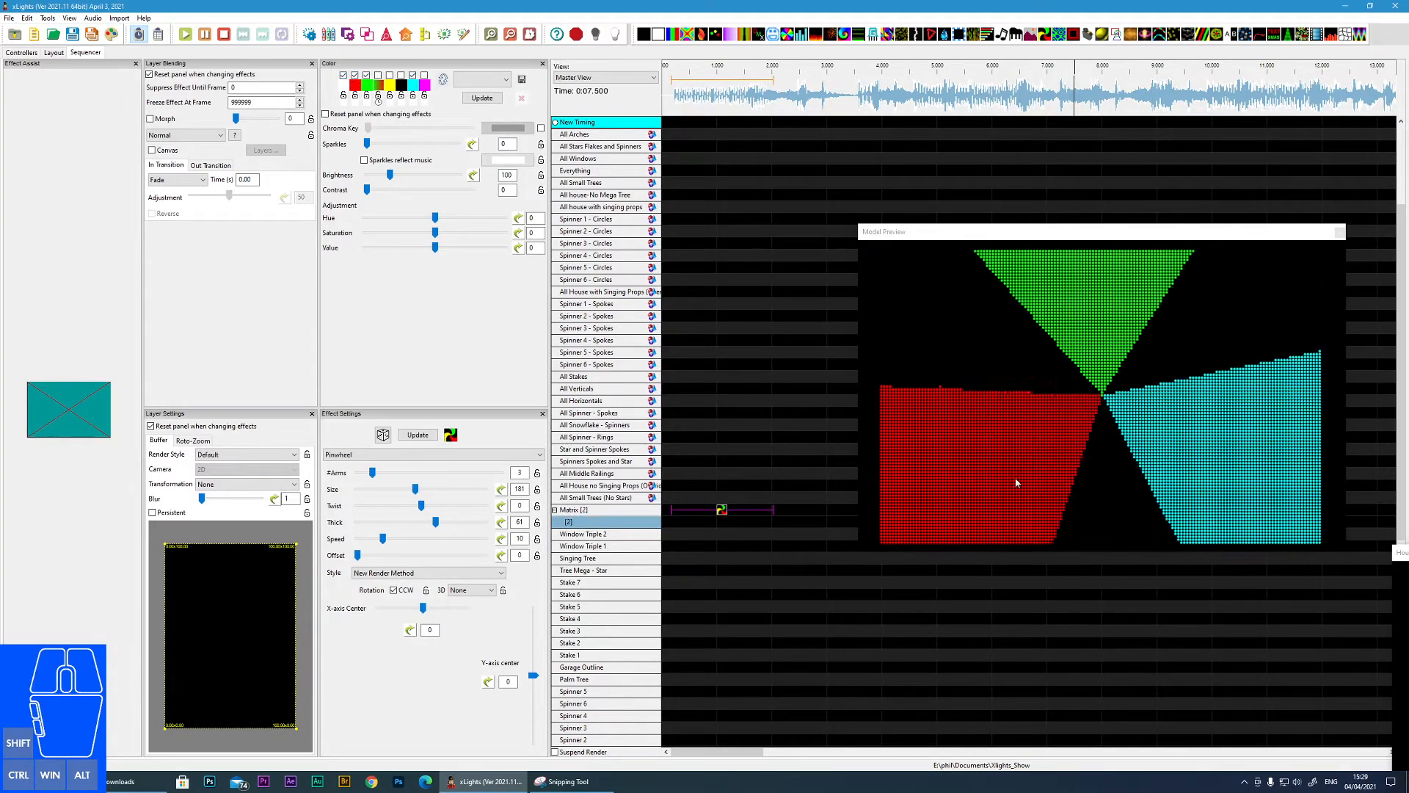
left_click(424, 75)
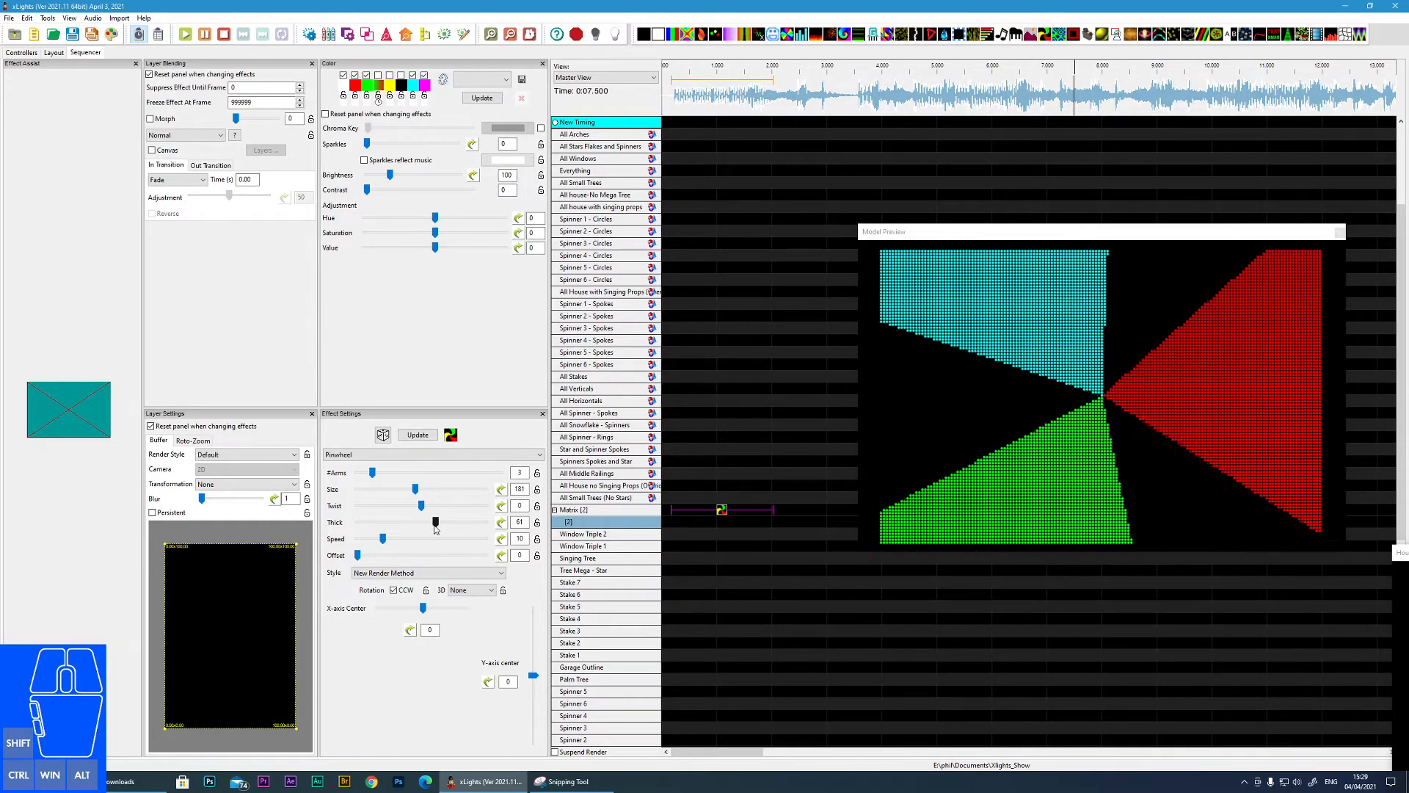
Step: Reduce the pinwheel's thickness to 11, try 8 arms, and settle on 4 arms
left_click_drag(435, 522, 371, 528)
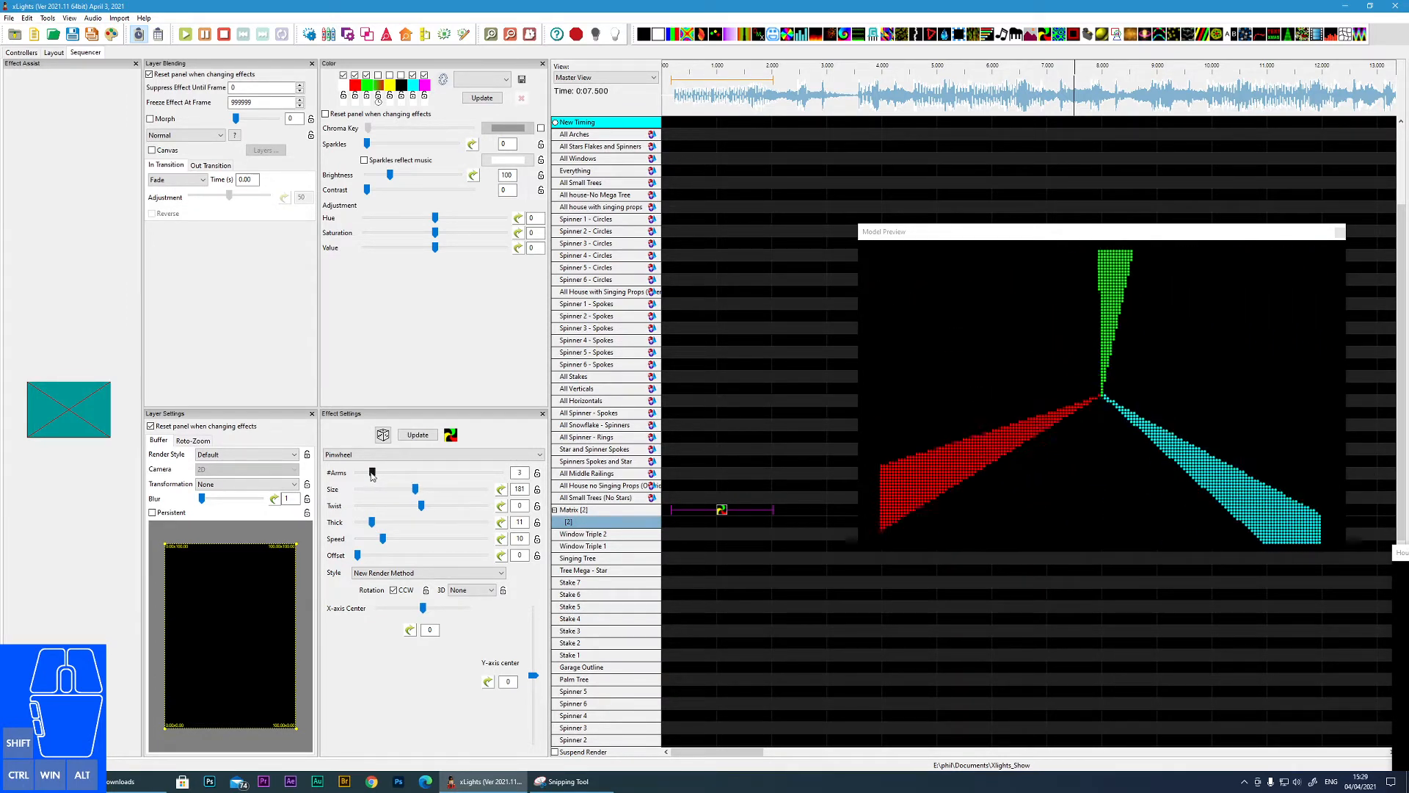
left_click_drag(372, 474, 410, 475)
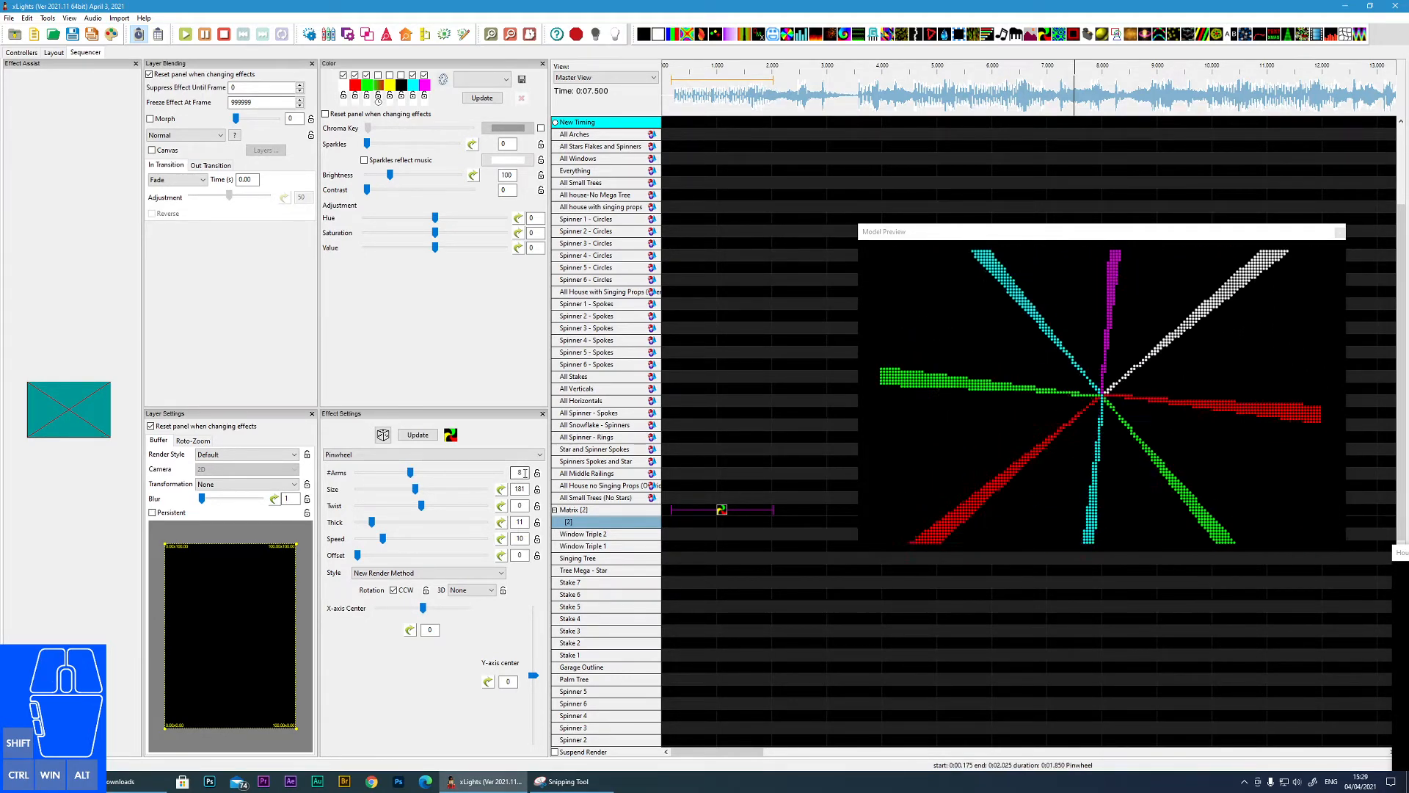
left_click_drag(411, 474, 380, 476)
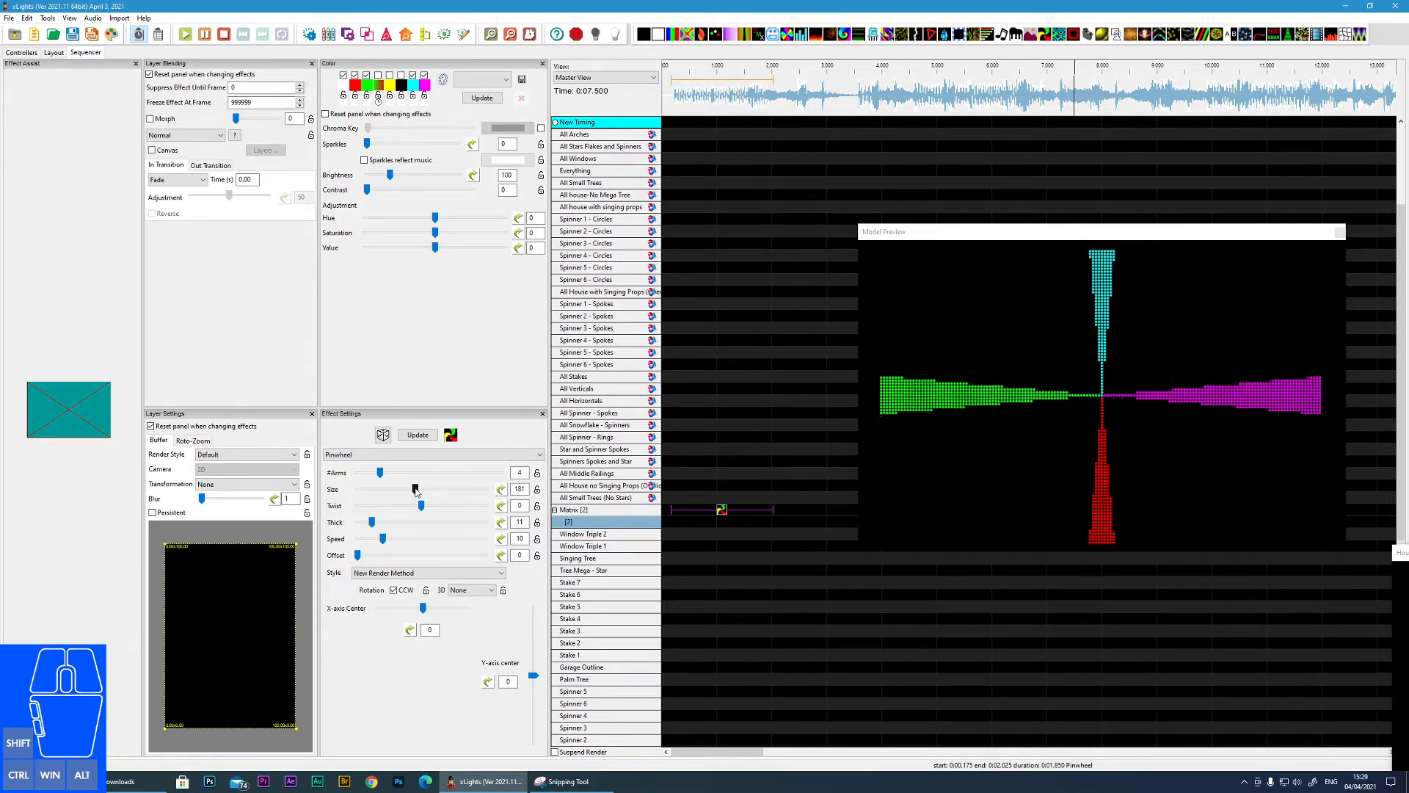
Step: Try pinwheel sizes of 7 and 47, and set the size to 81 with a twist of 112
left_click_drag(415, 489, 359, 491)
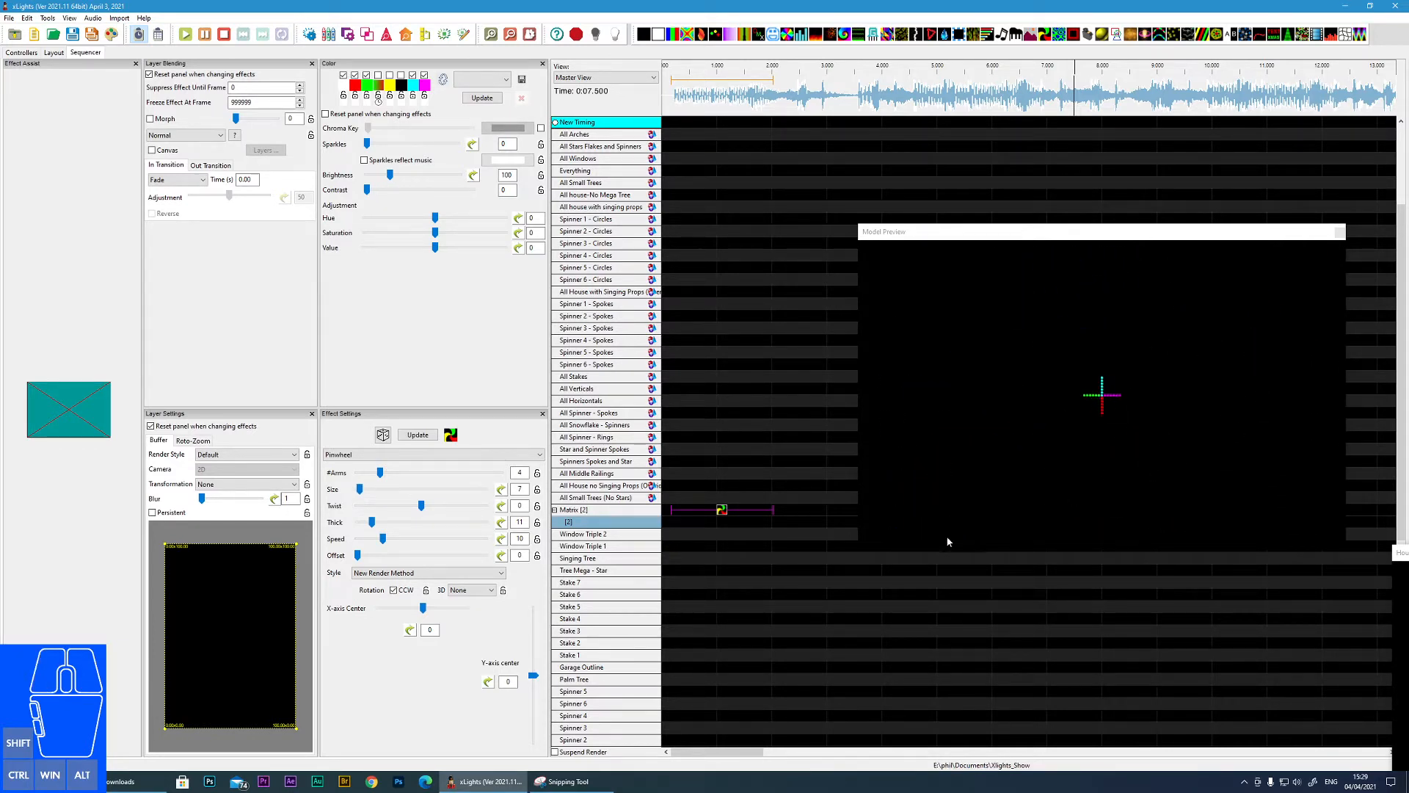
left_click_drag(373, 495, 372, 491)
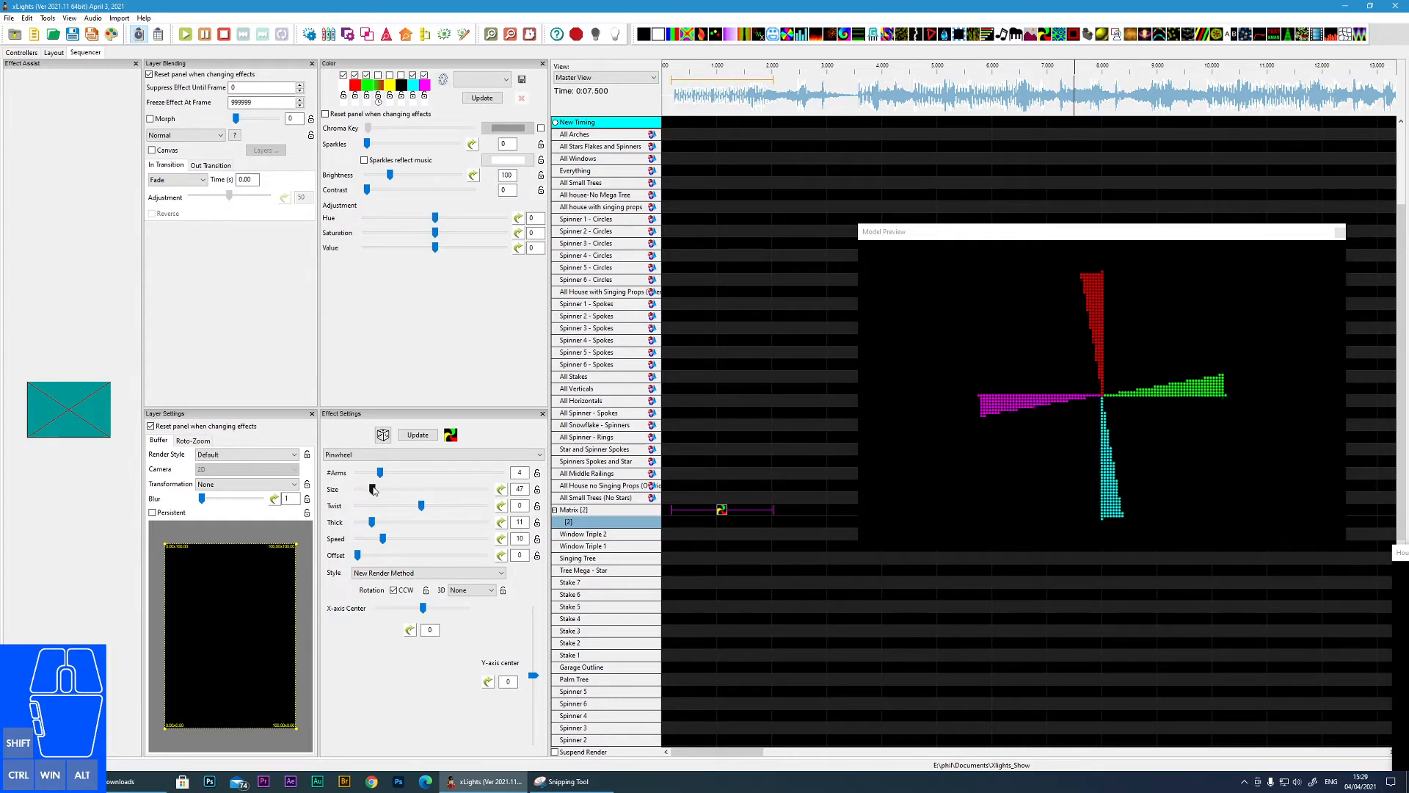
left_click_drag(372, 488, 442, 506)
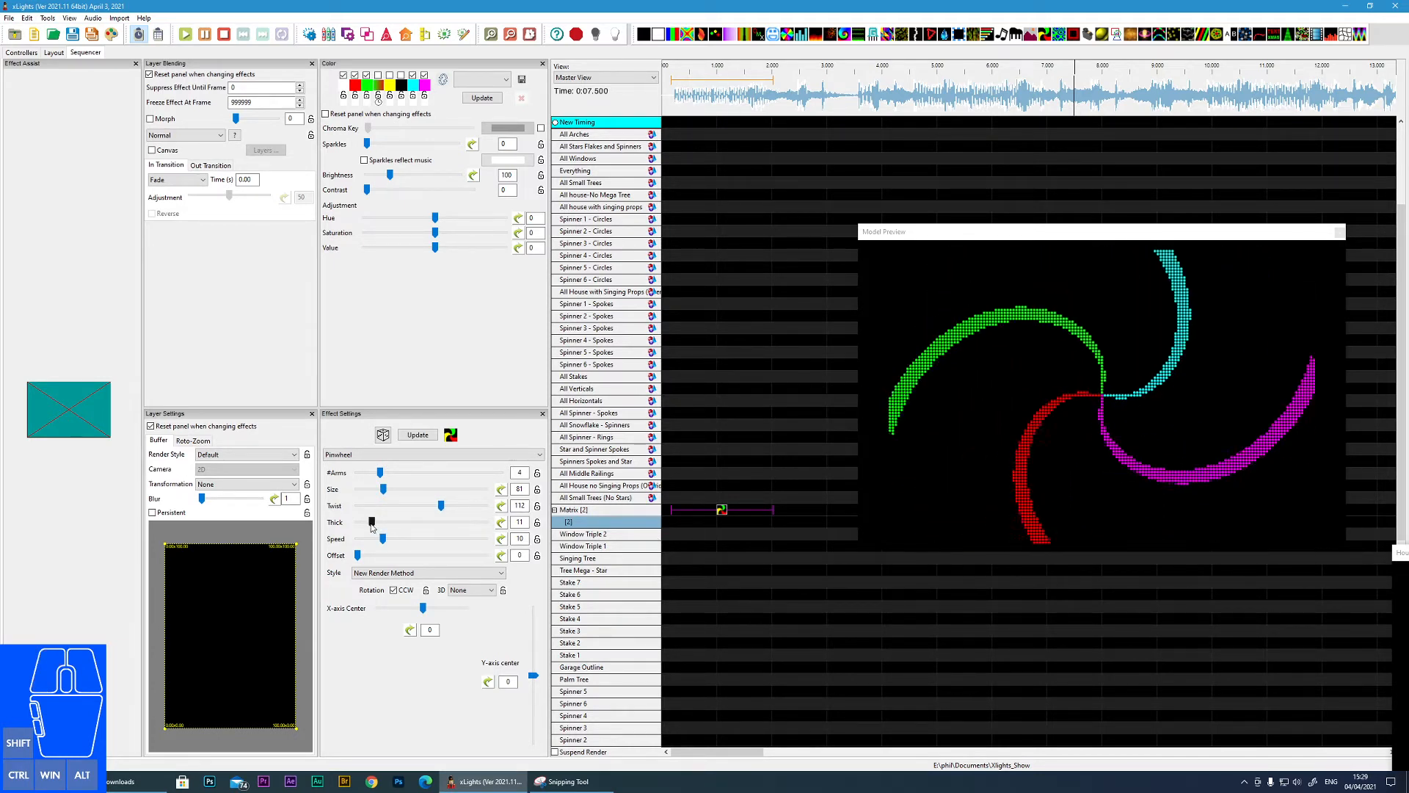
Step: Set the pinwheel's thickness to 40, speed to 8 and offset to 137
left_click_drag(382, 523, 429, 556)
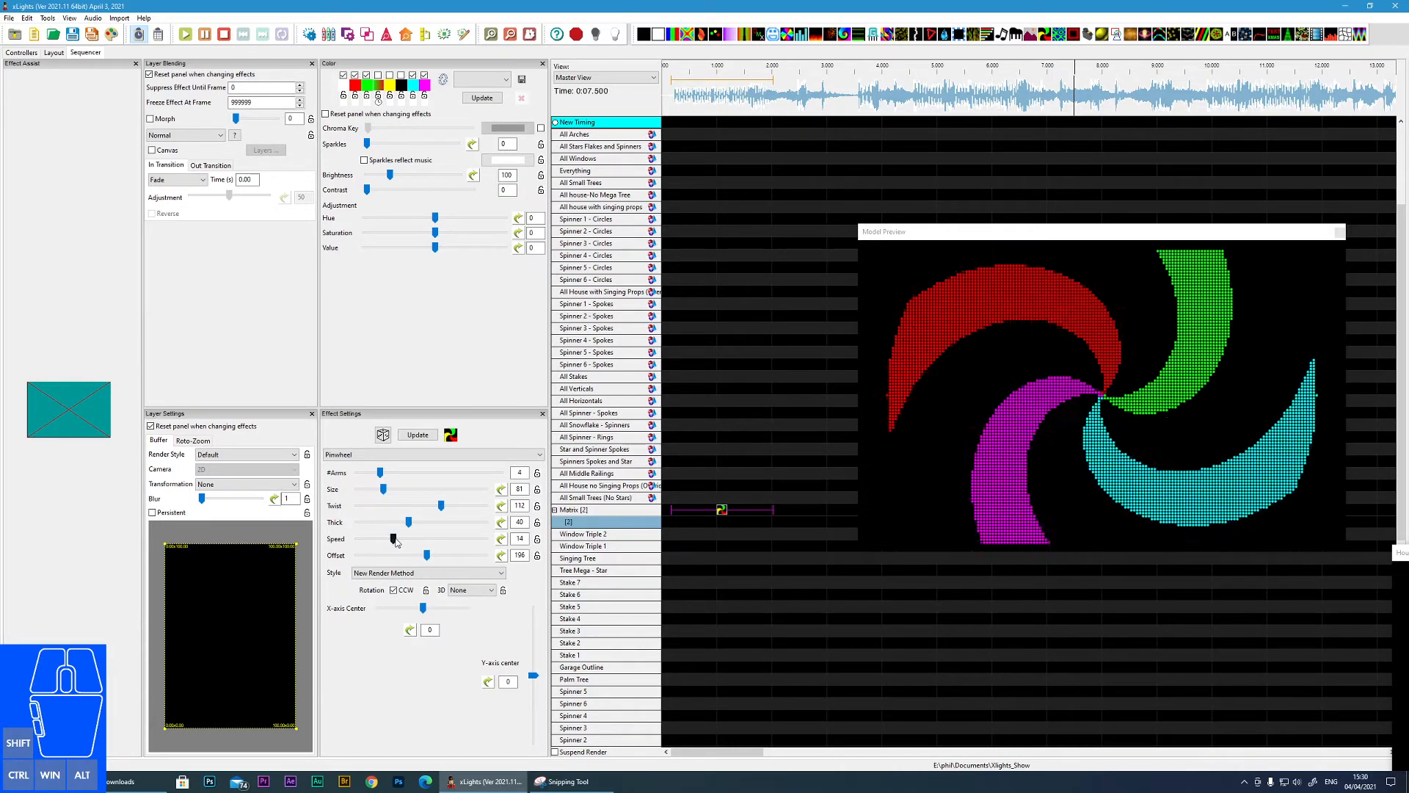
left_click_drag(393, 540, 360, 541)
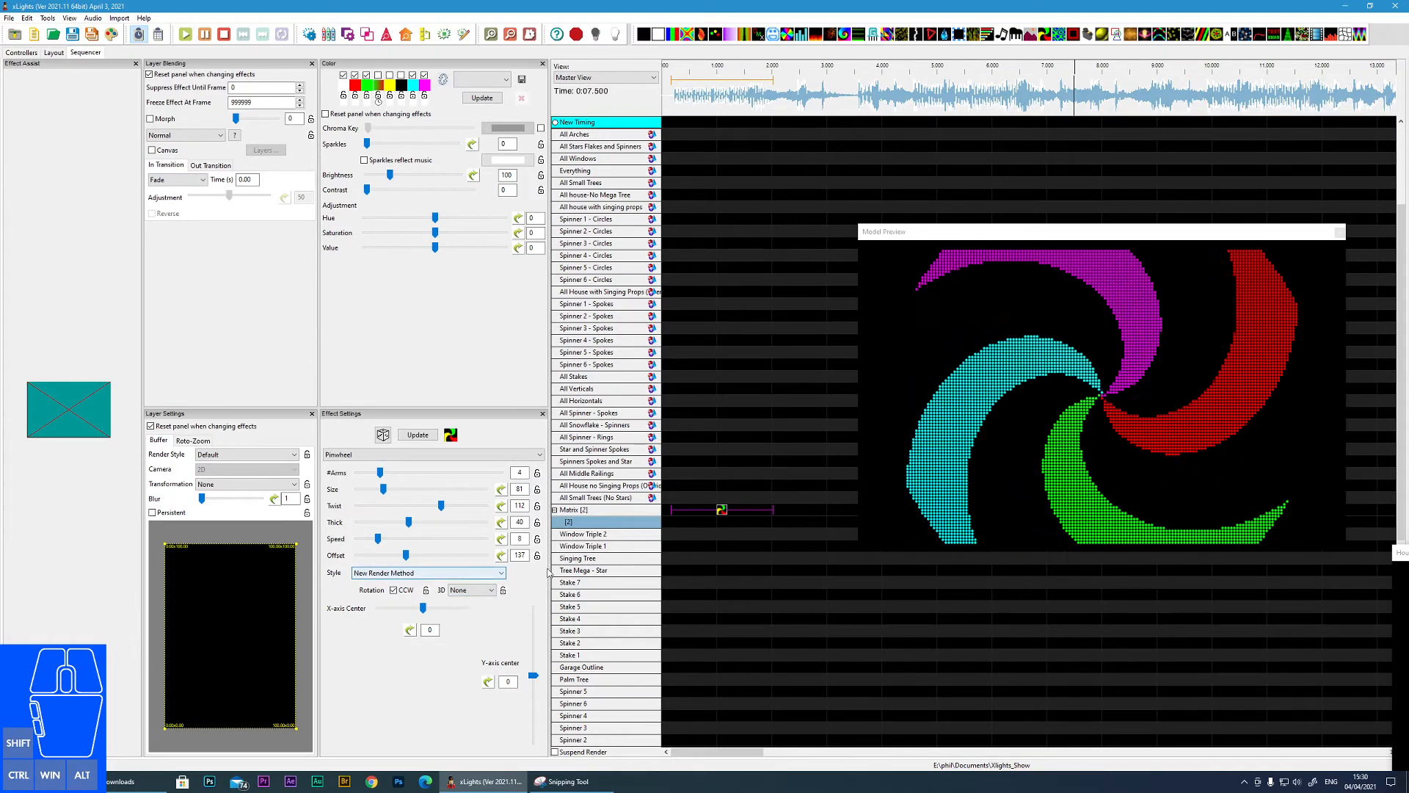
Step: Toggle the pinwheel's CCW rotation off and on to compare both directions, ending with CCW enabled
left_click(394, 591)
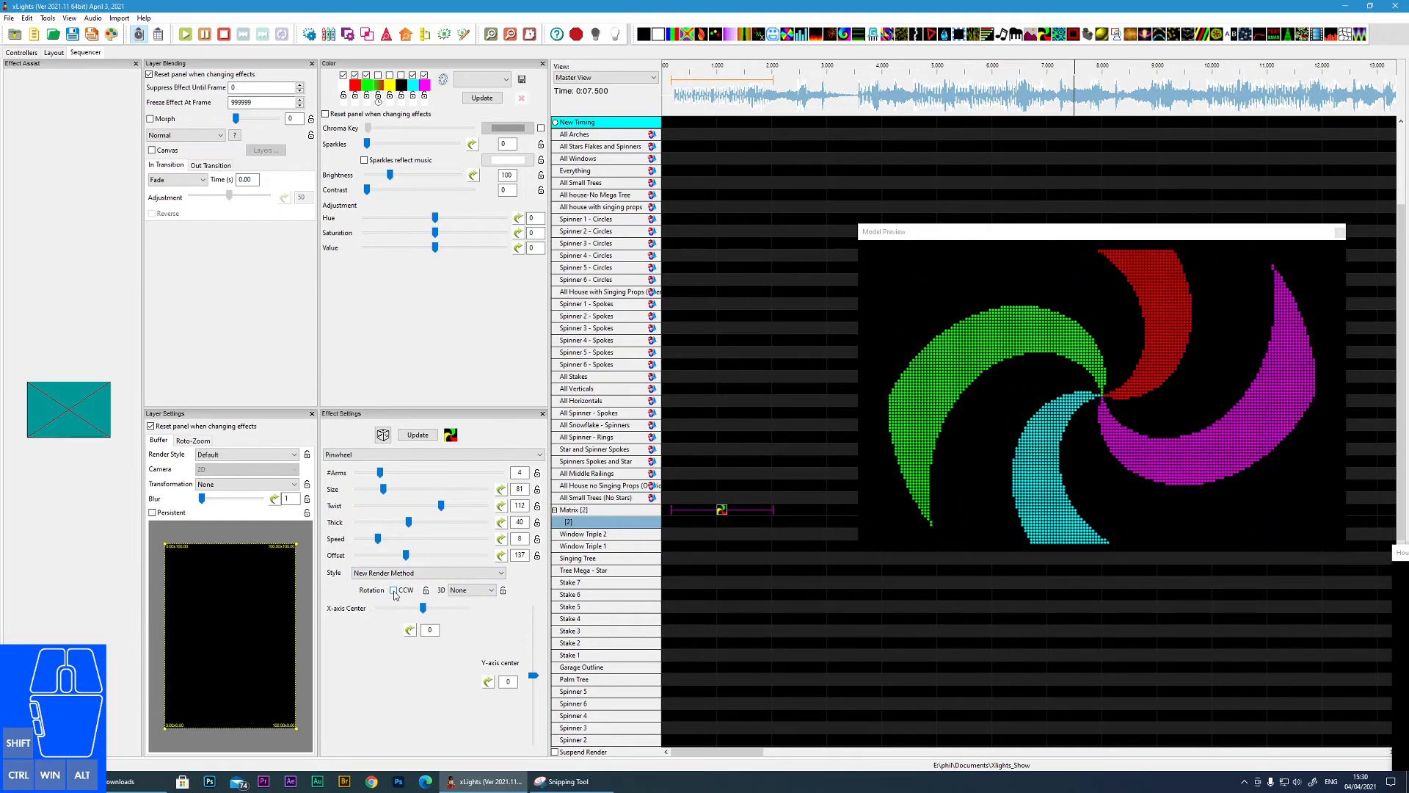
left_click(394, 591)
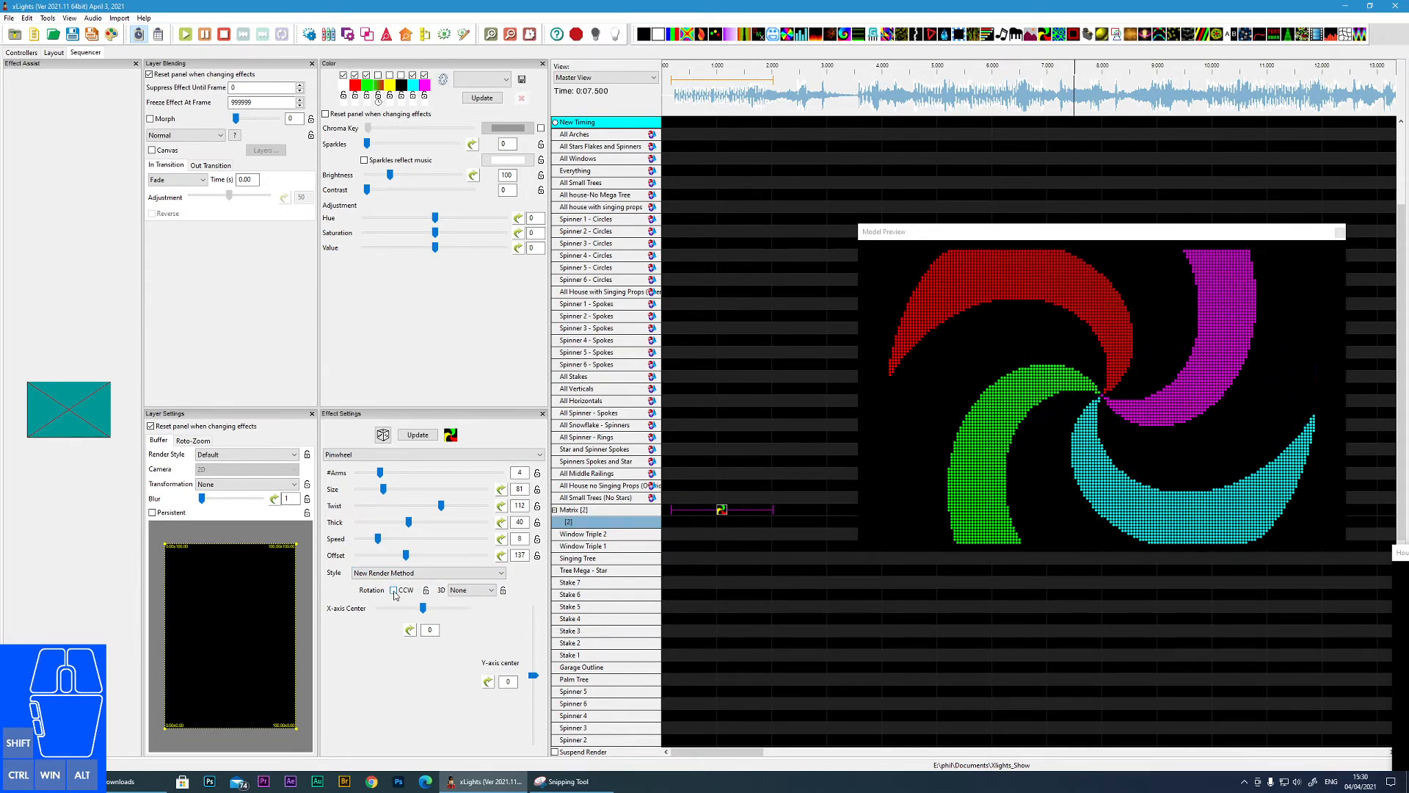
left_click(394, 591)
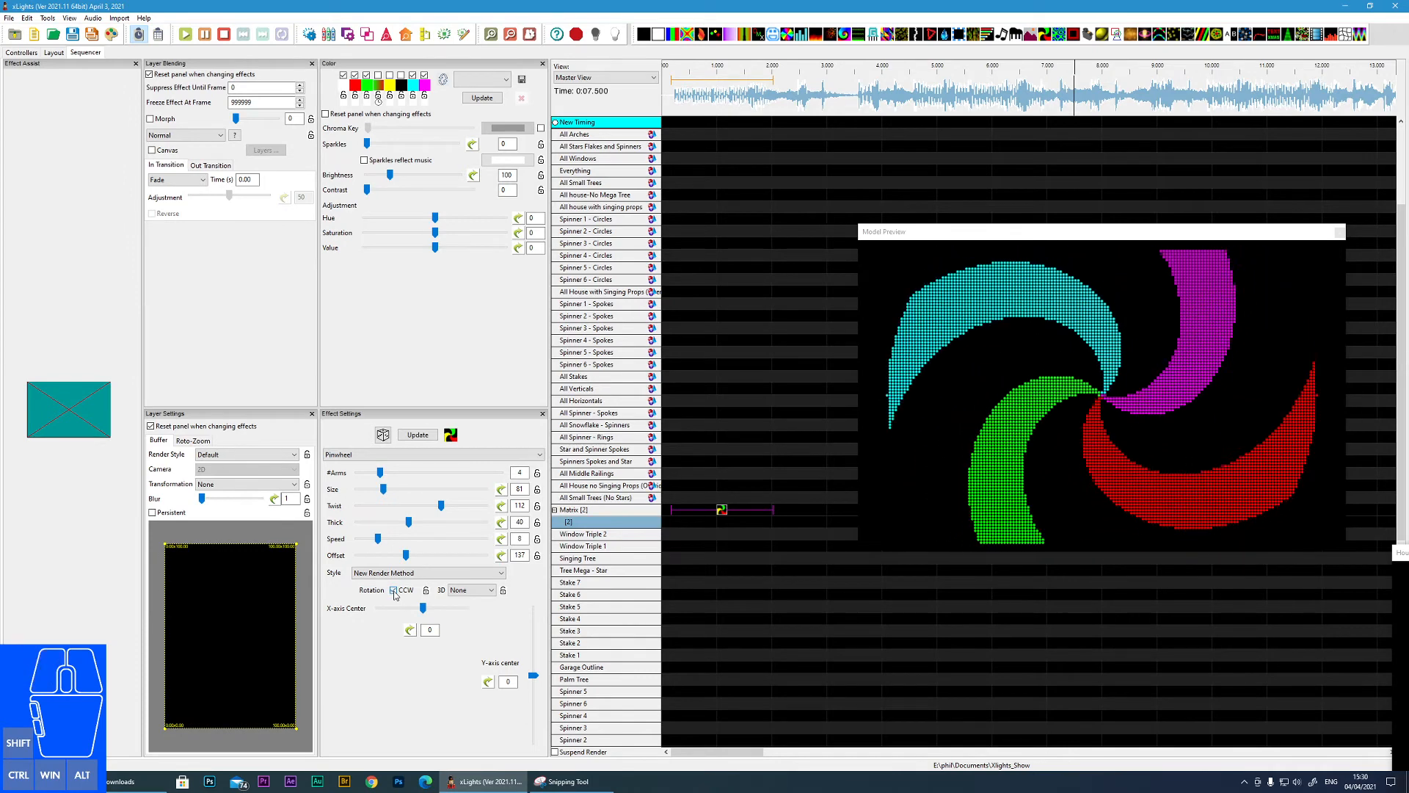
left_click(394, 591)
left_click(394, 592)
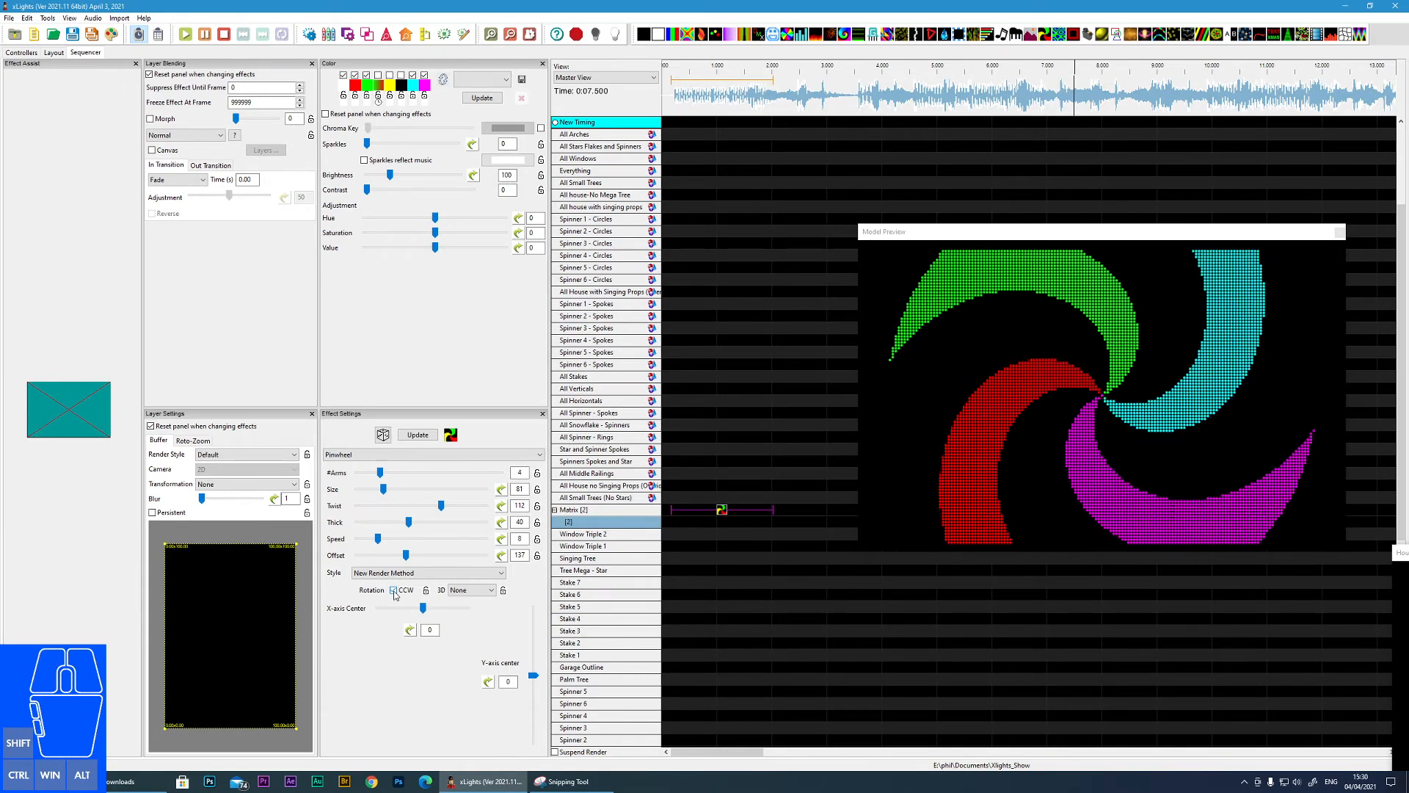
left_click(394, 591)
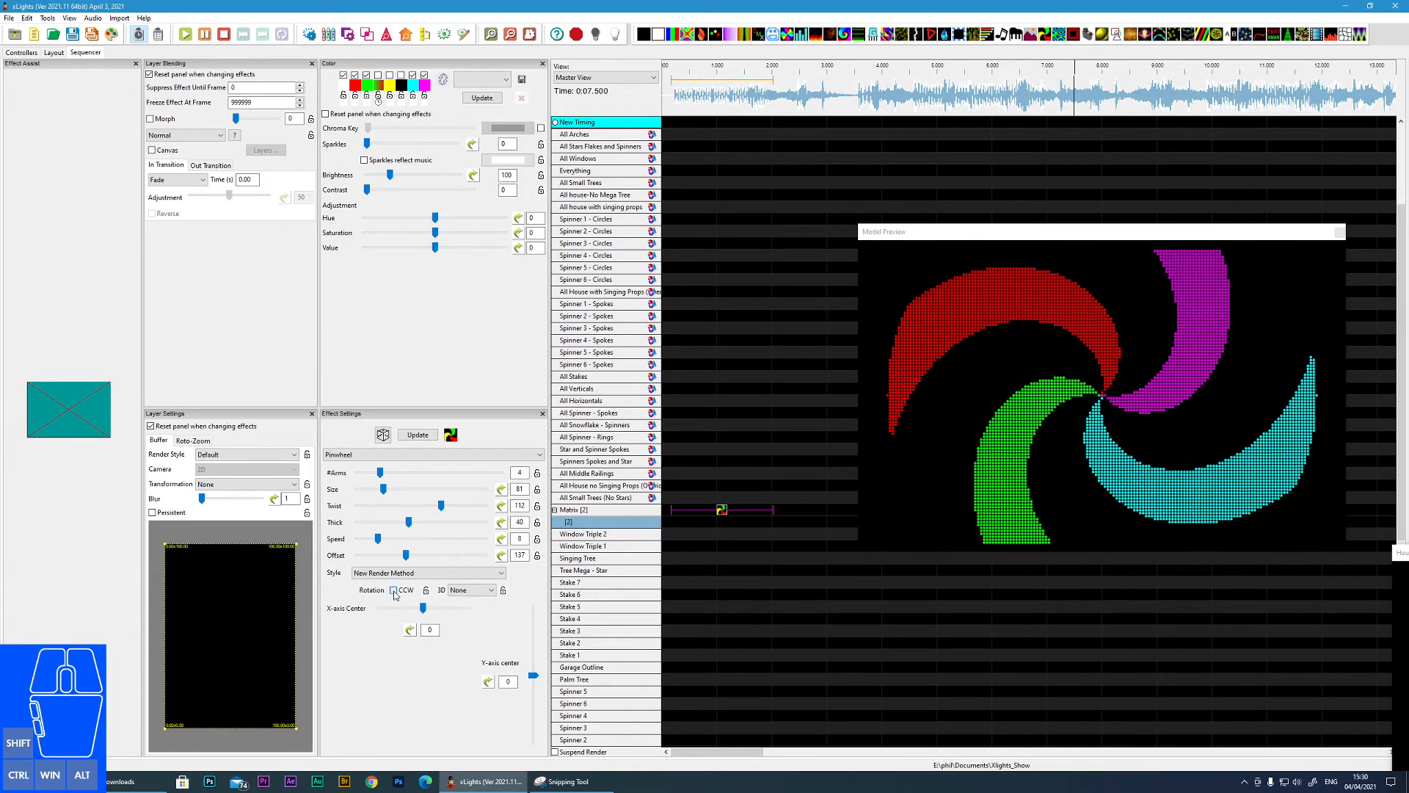
left_click(394, 591)
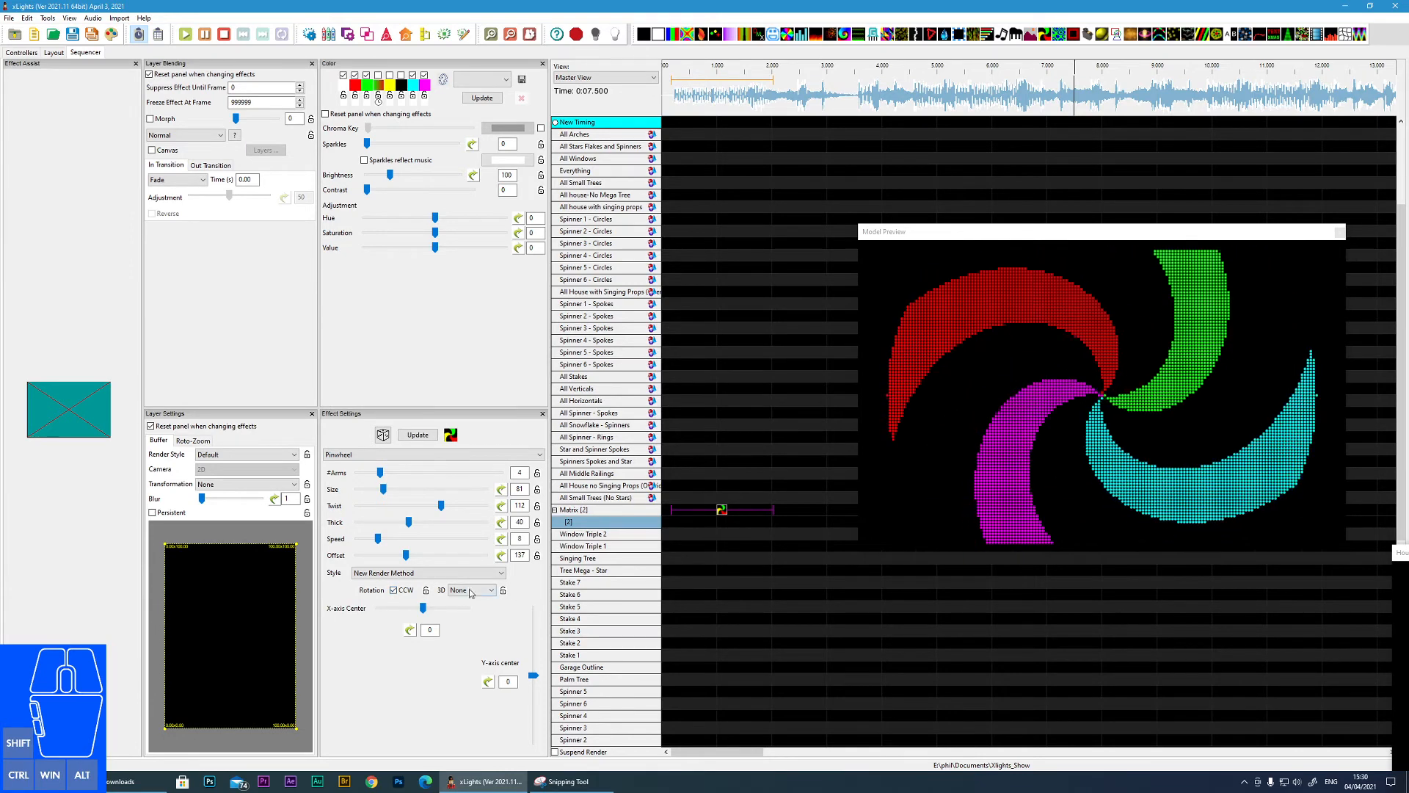
Step: Compare the 3D, Sweep and None options of the pinwheel's 3D setting, and settle on 3D
left_click(471, 590)
left_click(458, 609)
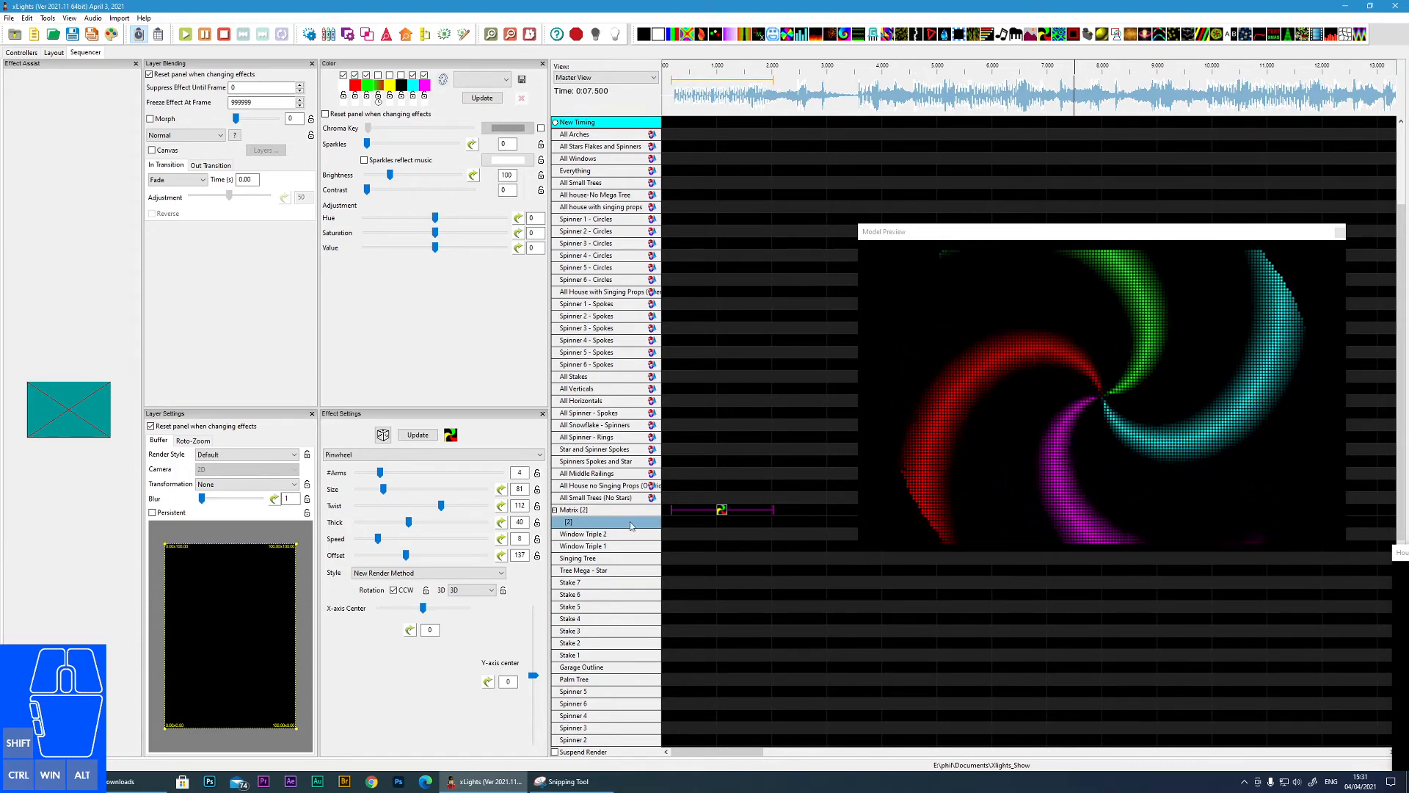
left_click(477, 591)
left_click(468, 617)
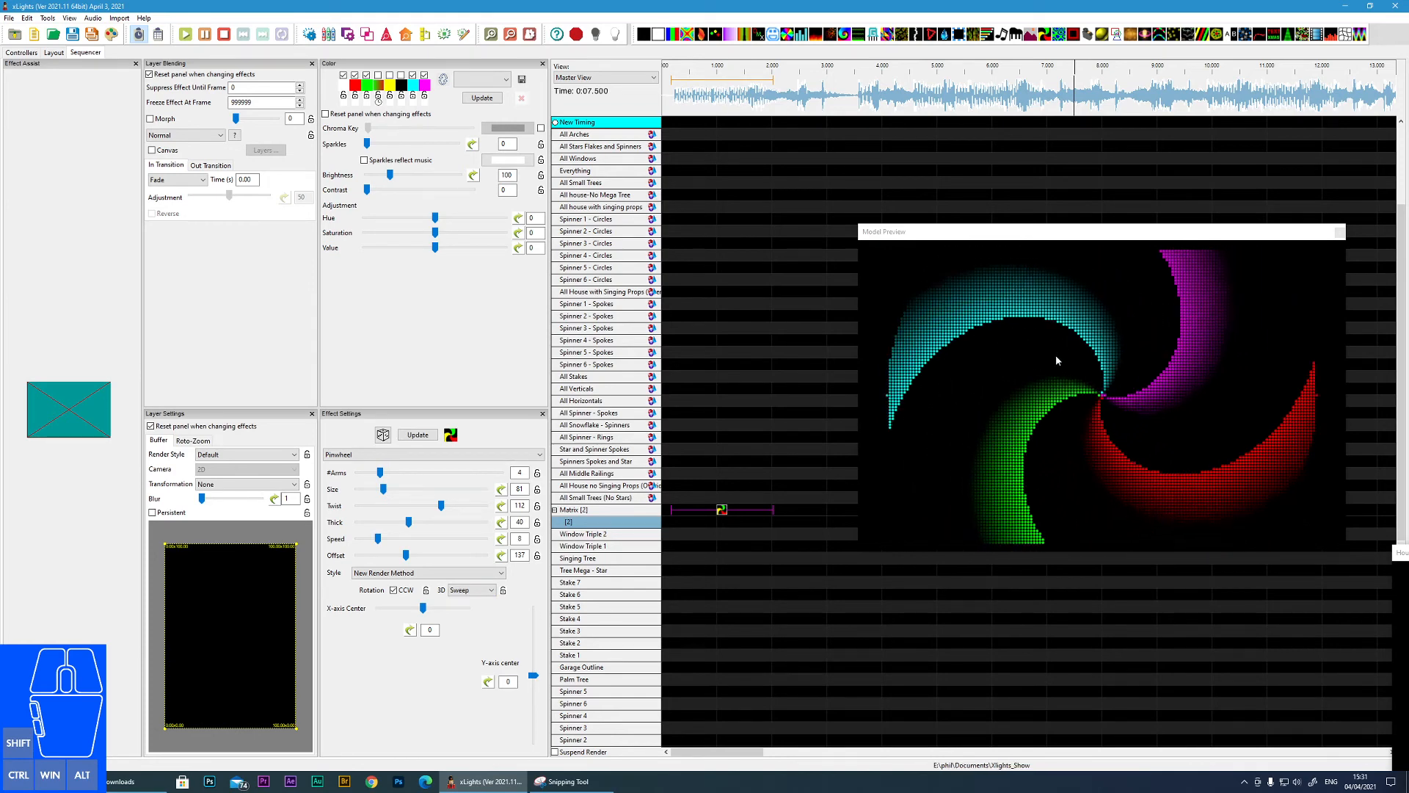
left_click(464, 591)
left_click(464, 599)
left_click(470, 591)
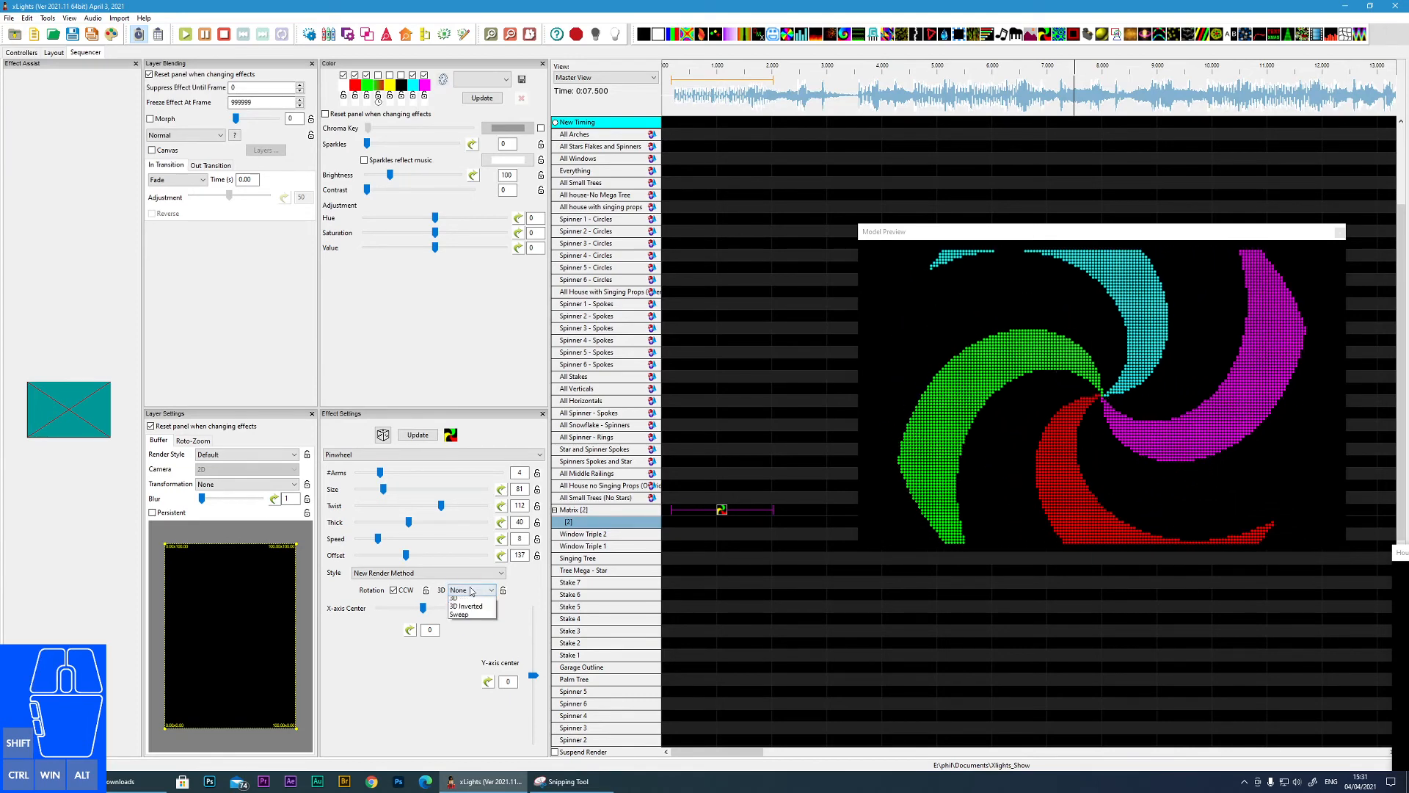
left_click(458, 598)
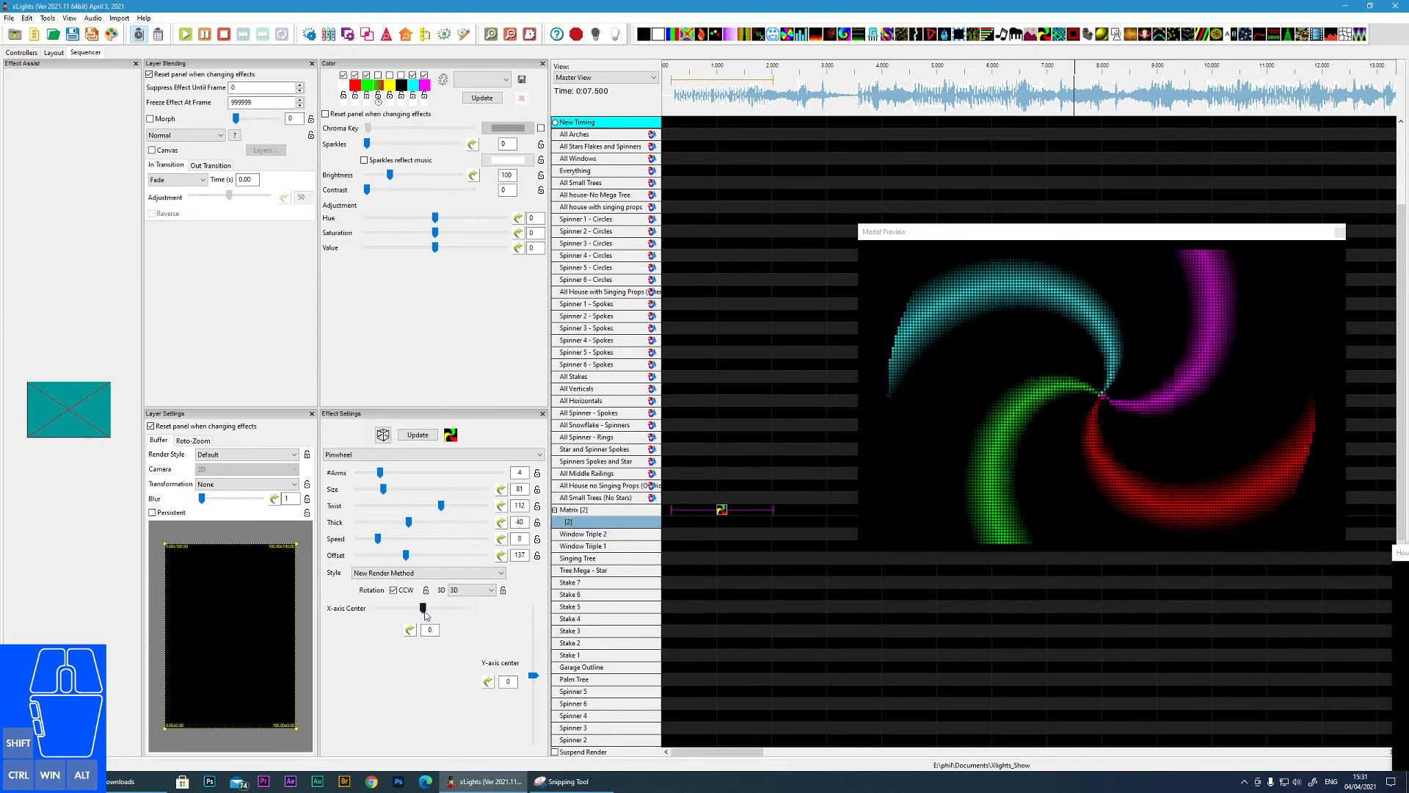
Step: Shift the pinwheel's centre to X 22 and Y 34, and return it near the middle with Y at -9
left_click_drag(423, 609, 432, 609)
left_click_drag(533, 675, 531, 646)
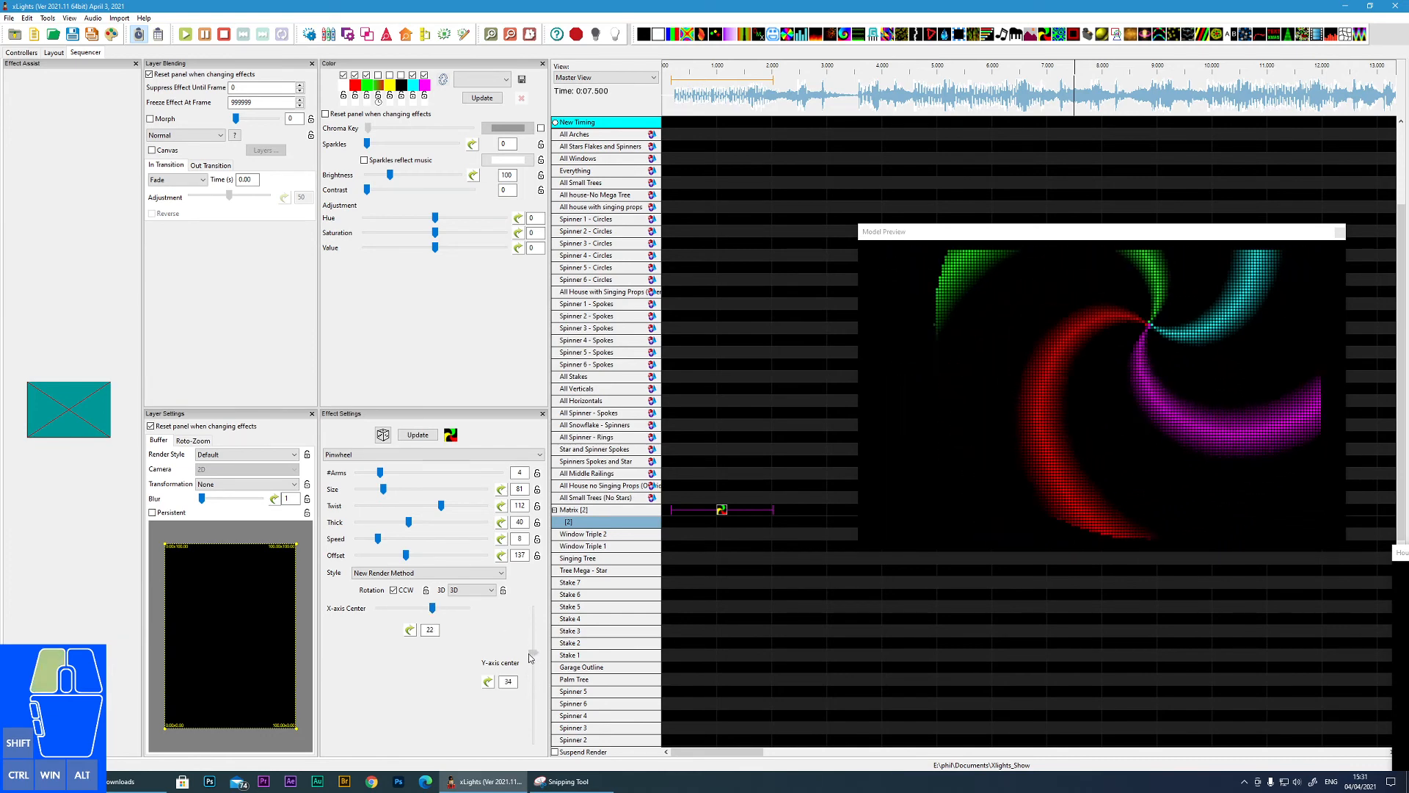
left_click_drag(433, 609, 421, 611)
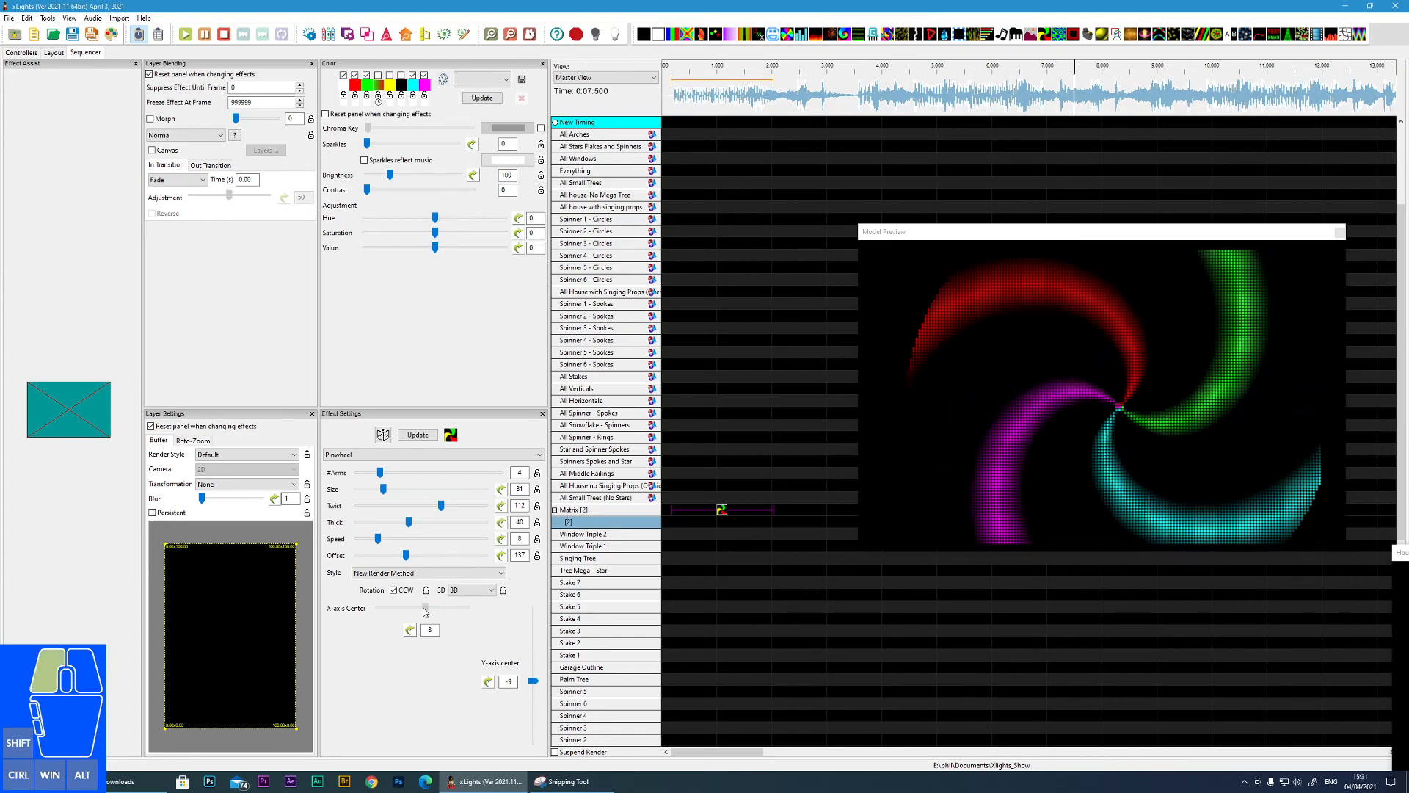